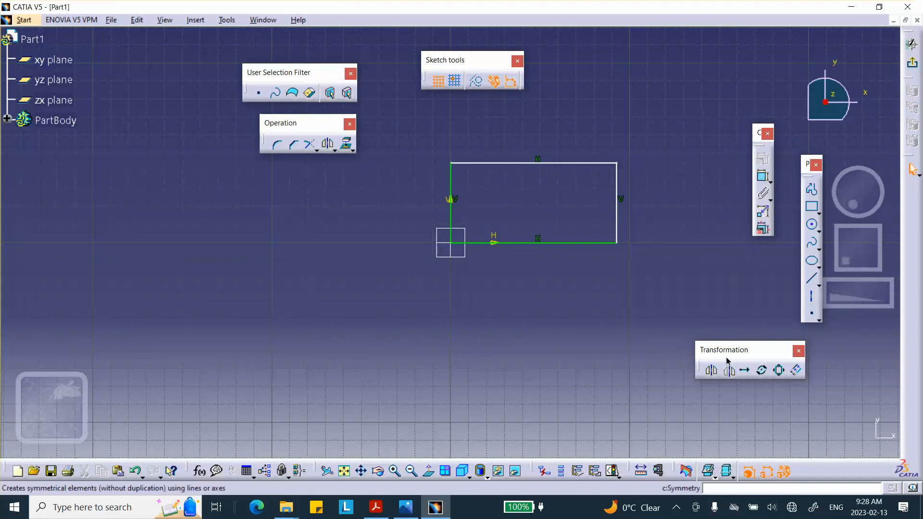
# - Dimension the rectangle's upper horizontal edge and set its length to 1 in
pyautogui.click(763, 177)
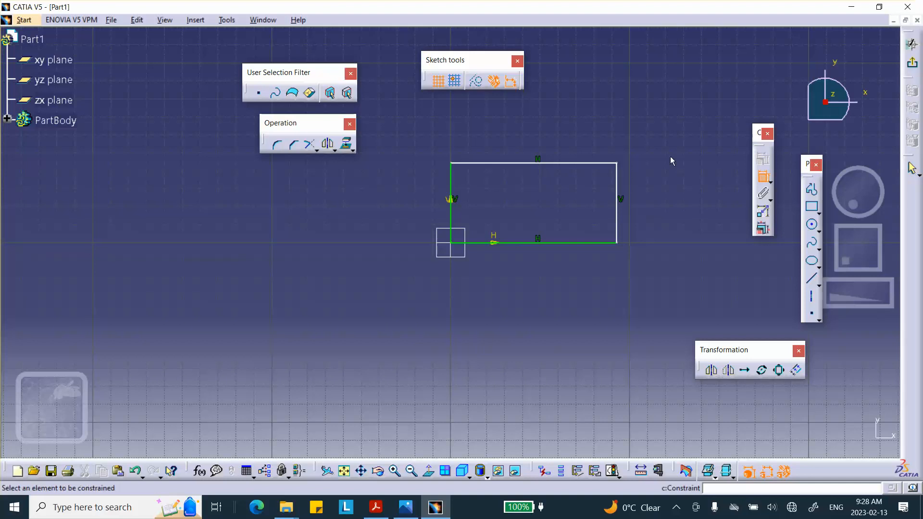
pyautogui.click(583, 163)
pyautogui.click(569, 130)
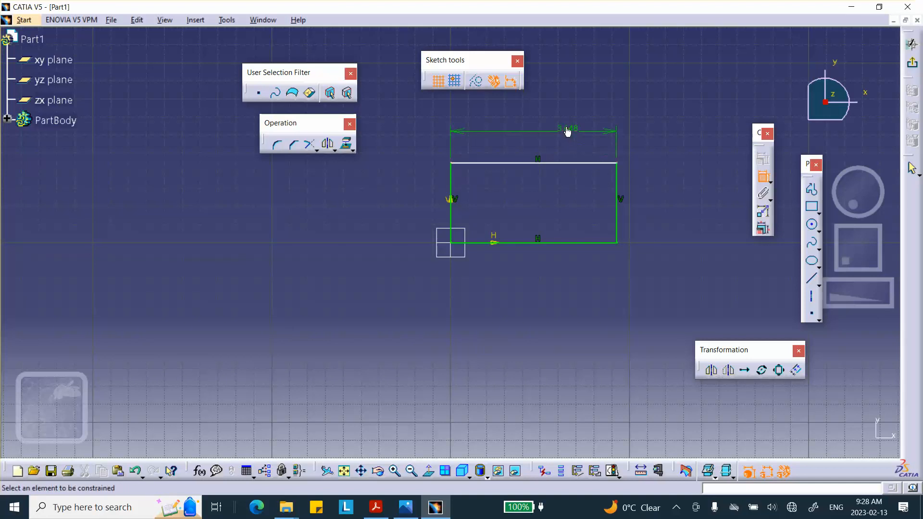
pyautogui.doubleClick(567, 130)
pyautogui.write('1in')
pyautogui.click(823, 440)
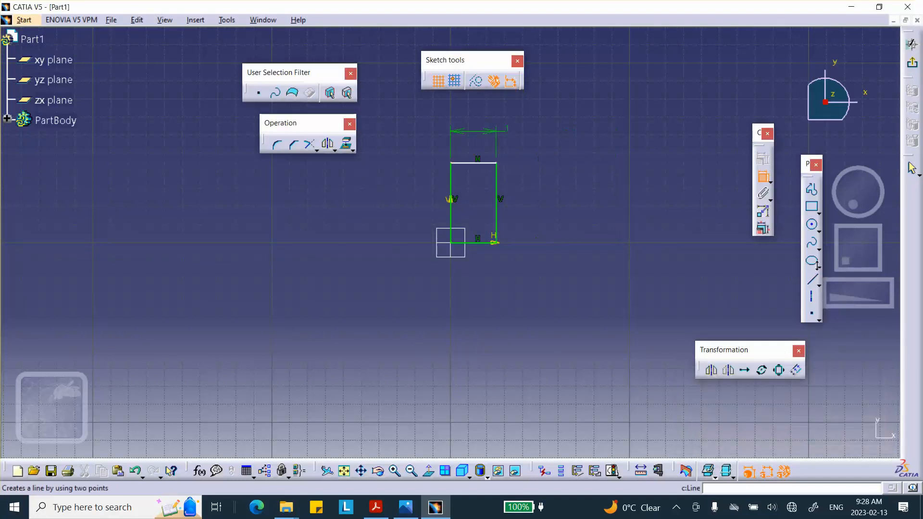
# - Dimension the rectangle's vertical edge opposite the origin and set its height to 0.5 in
pyautogui.click(496, 204)
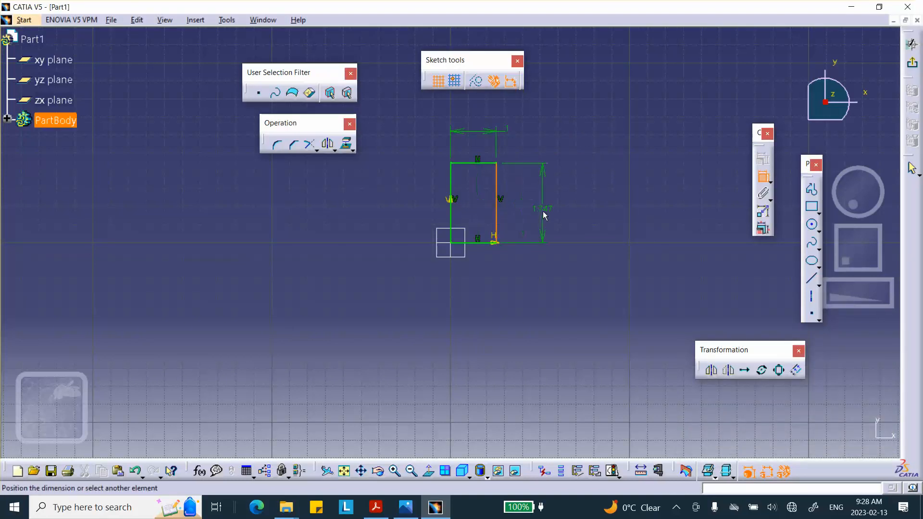
pyautogui.click(544, 208)
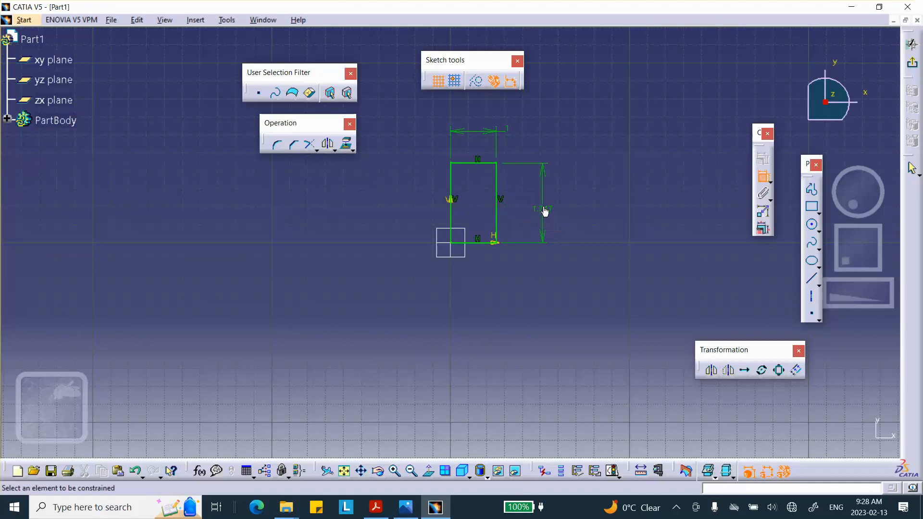
pyautogui.doubleClick(542, 207)
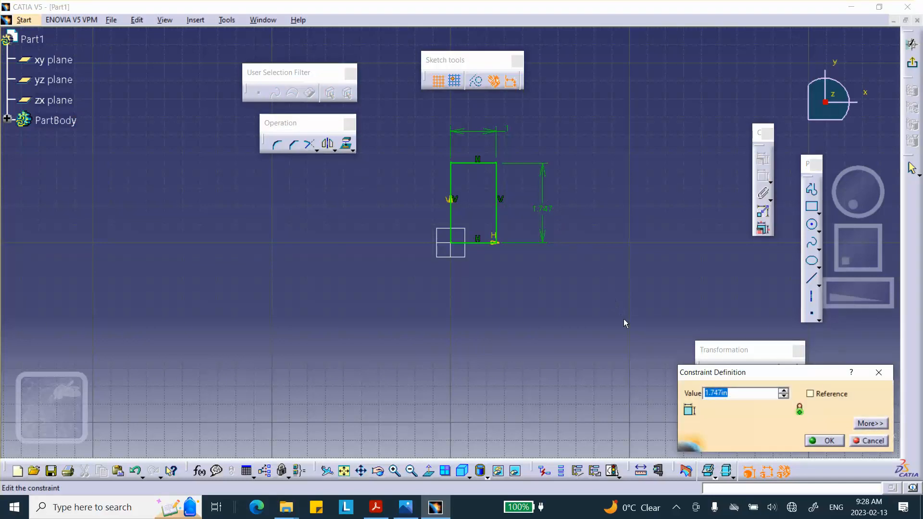
pyautogui.press('BackSpace')
pyautogui.write('.5')
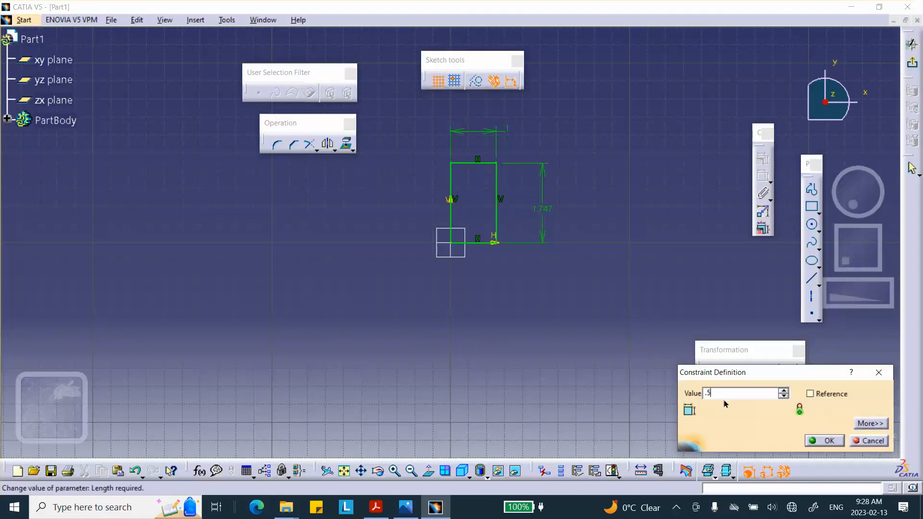
pyautogui.click(824, 440)
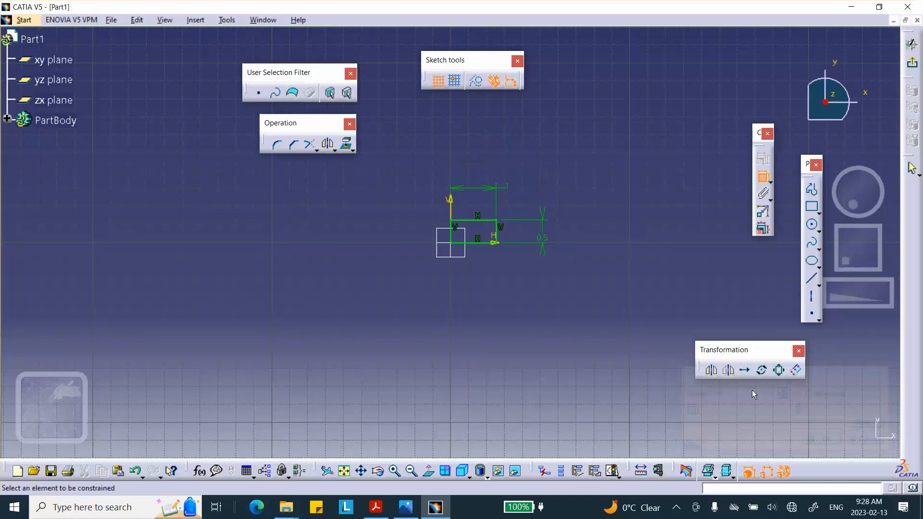
# - Exit the sketch and extrude the rectangle into a solid block with the Pad command
pyautogui.click(912, 62)
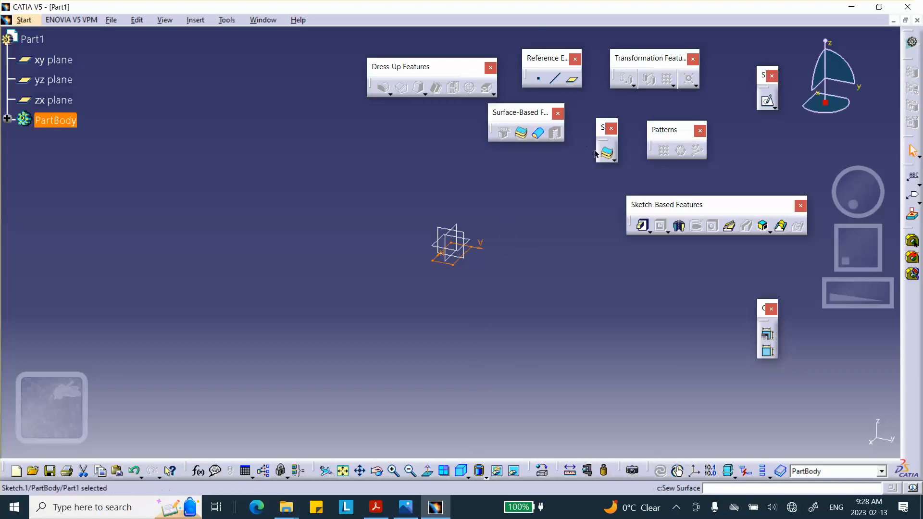
pyautogui.click(643, 226)
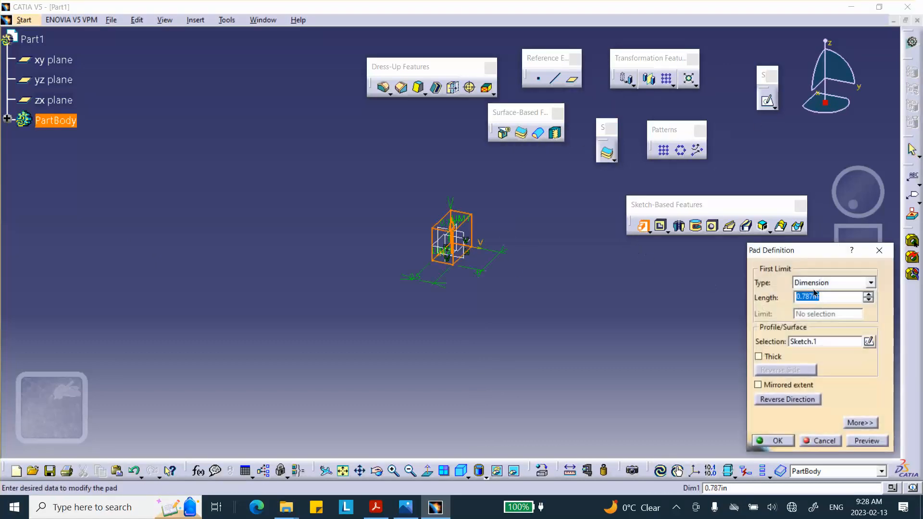
pyautogui.moveTo(821, 294); pyautogui.dragTo(755, 304)
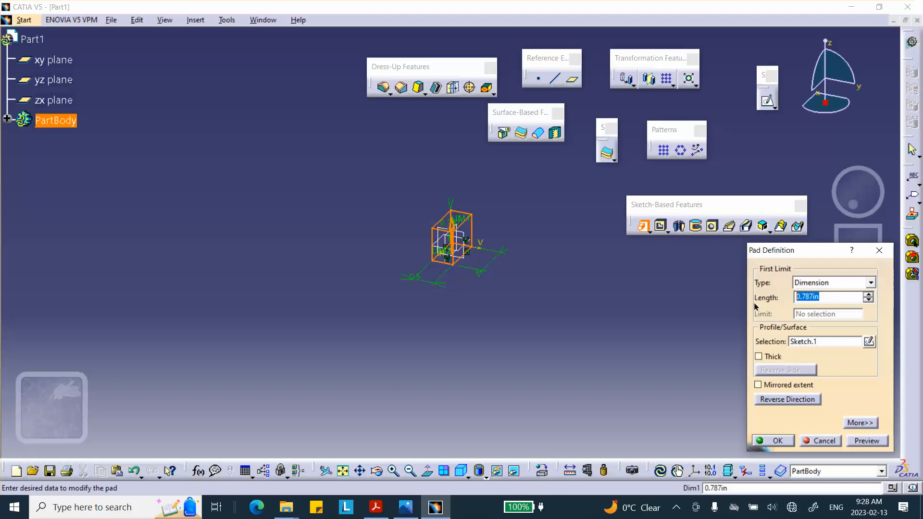
pyautogui.click(776, 440)
pyautogui.moveTo(625, 375); pyautogui.dragTo(439, 196, button='middle')
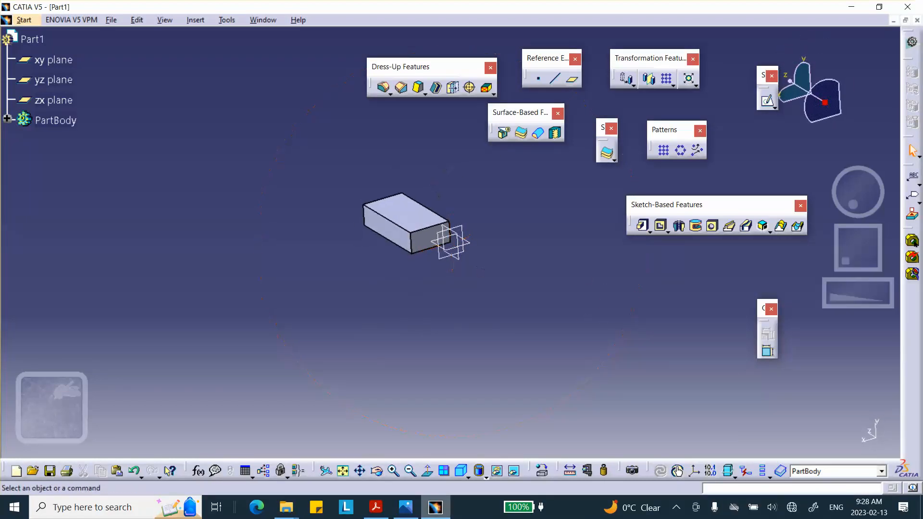
pyautogui.hotkey('alt', 'Tab')
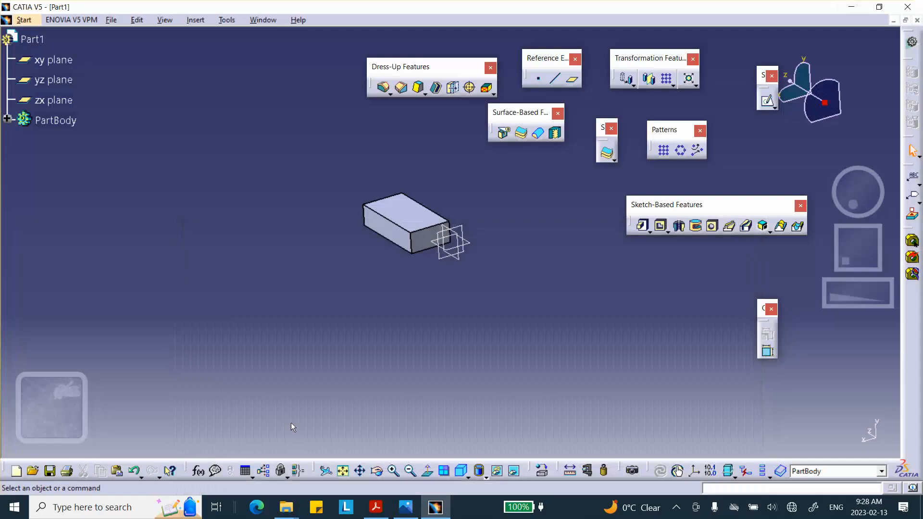
pyautogui.hotkey('alt', 'Tab')
pyautogui.moveTo(466, 327); pyautogui.dragTo(485, 339, button='middle')
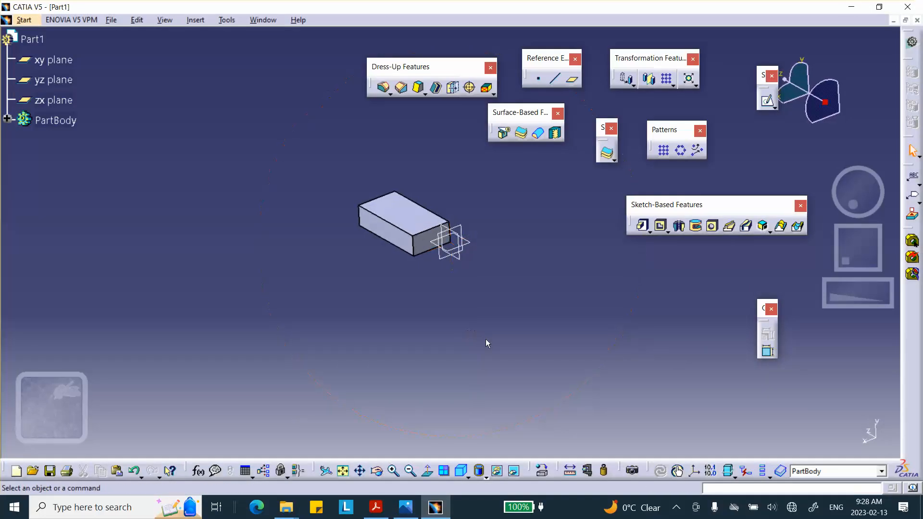
# - Apply the metal material Yellow Brass from the default material catalog to Part1
pyautogui.click(541, 469)
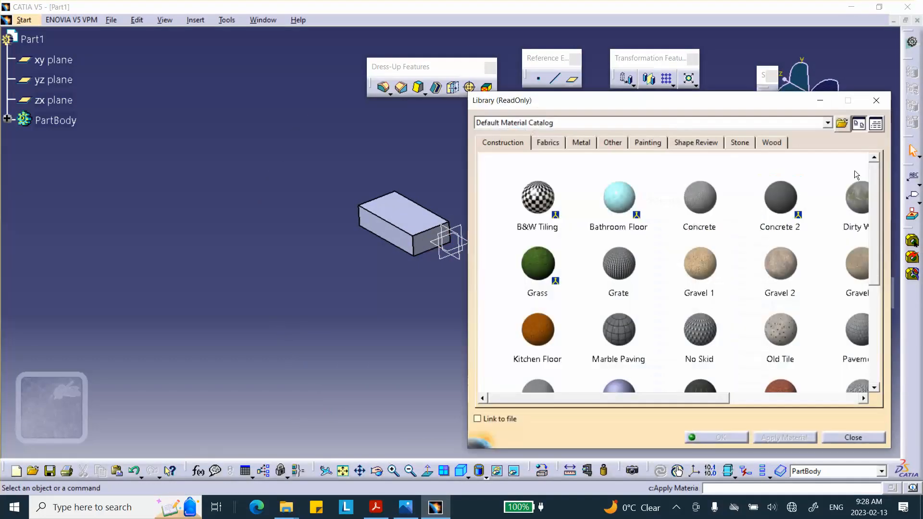
pyautogui.moveTo(872, 191); pyautogui.dragTo(884, 318)
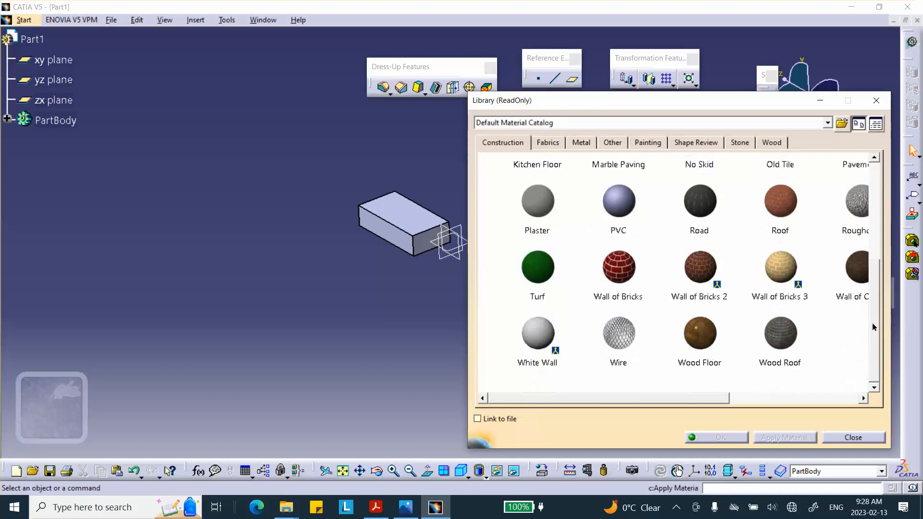
pyautogui.click(592, 144)
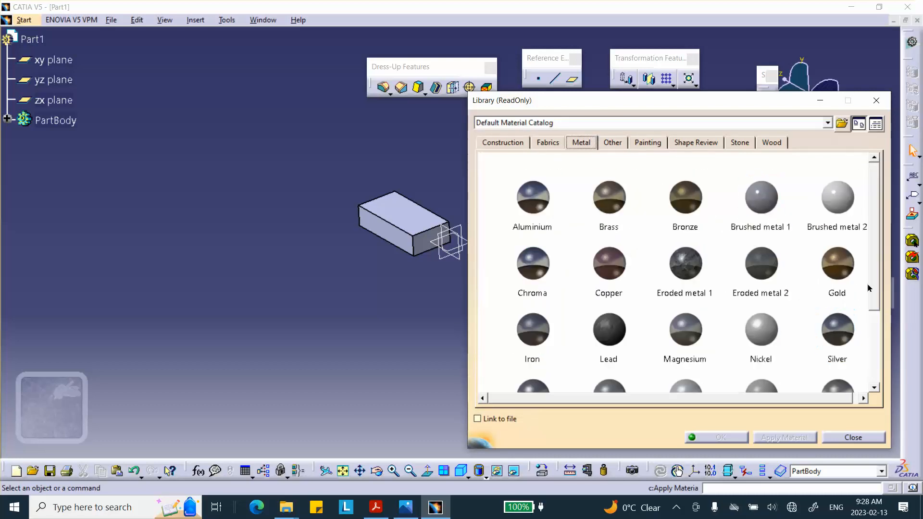
pyautogui.moveTo(874, 272); pyautogui.dragTo(865, 344)
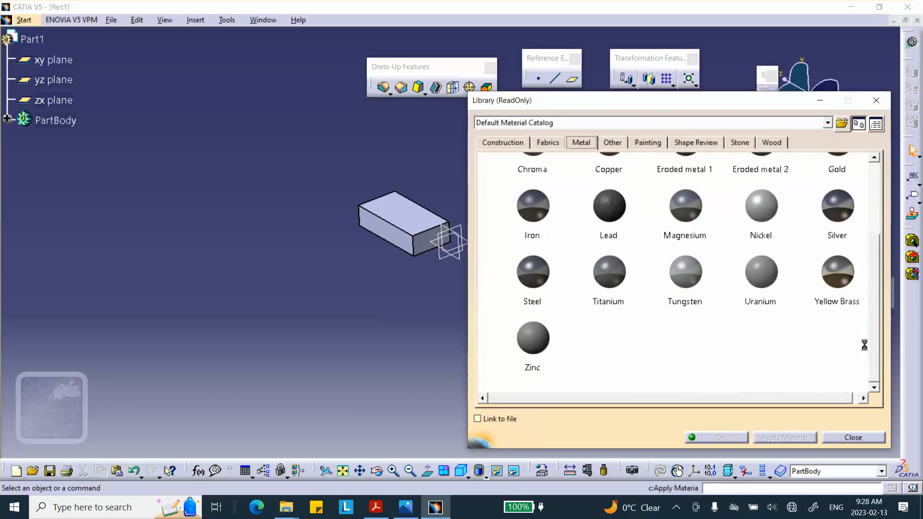
pyautogui.click(842, 274)
pyautogui.click(425, 249)
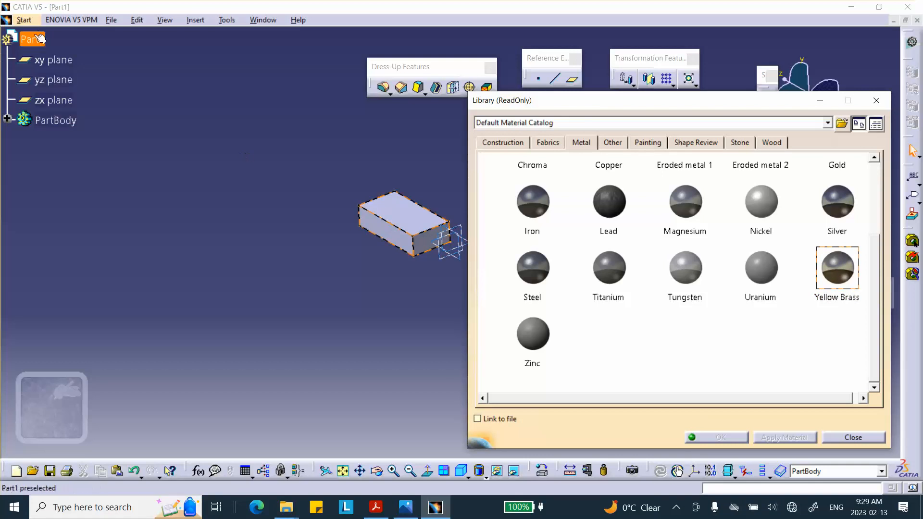
pyautogui.click(717, 438)
pyautogui.click(479, 310)
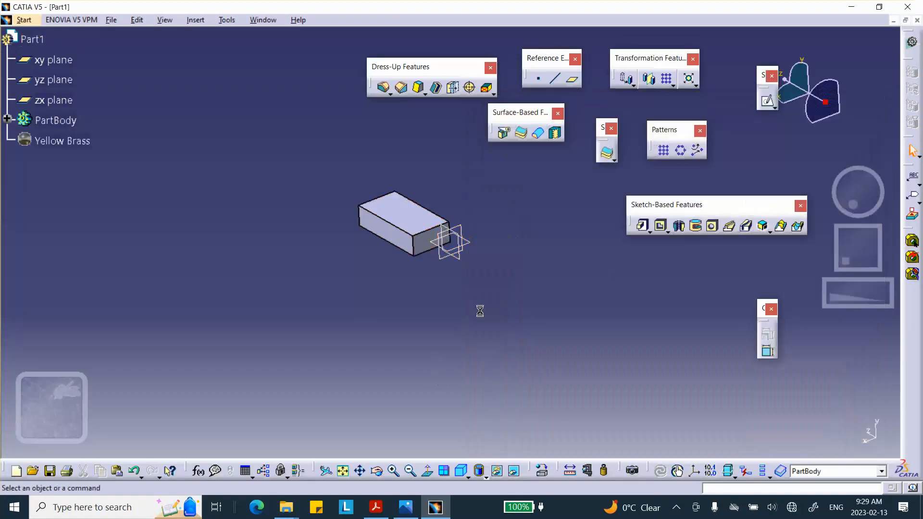
# - Switch to the Generative Shape Design workbench
pyautogui.moveTo(478, 309); pyautogui.dragTo(458, 348, button='middle')
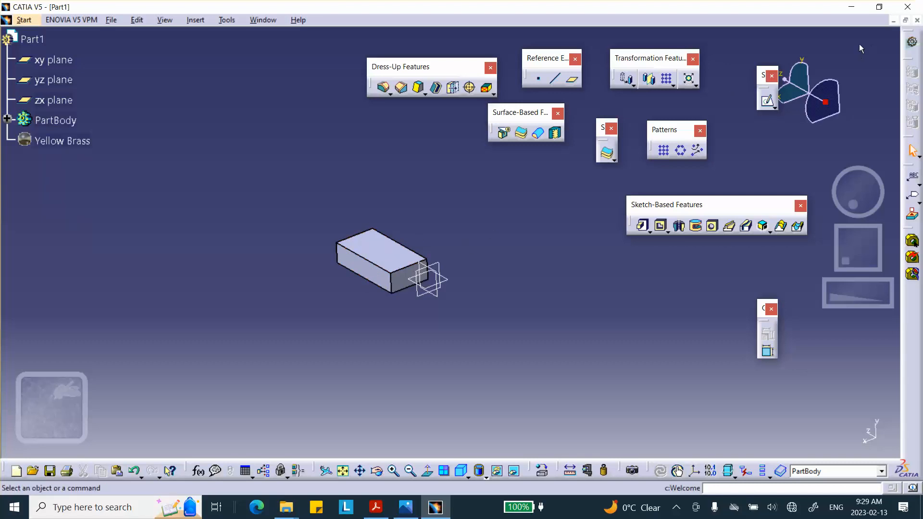
pyautogui.click(25, 20)
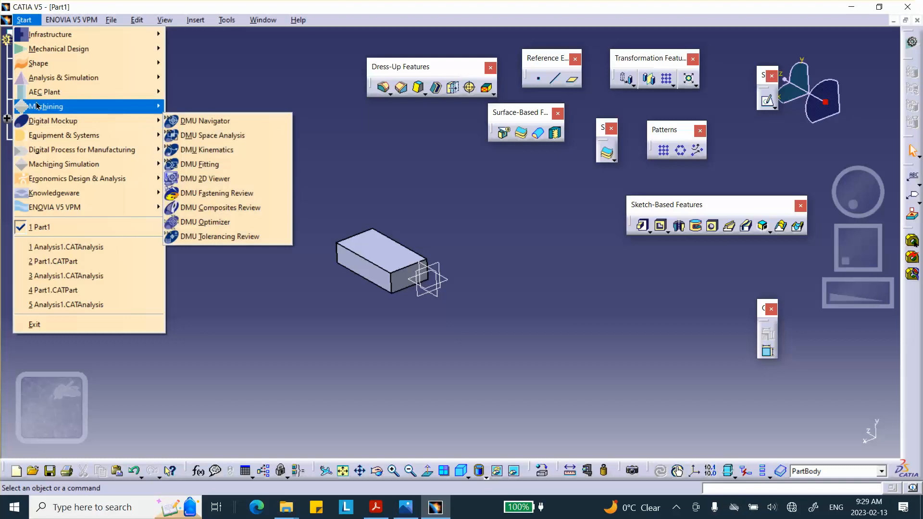
pyautogui.moveTo(69, 67)
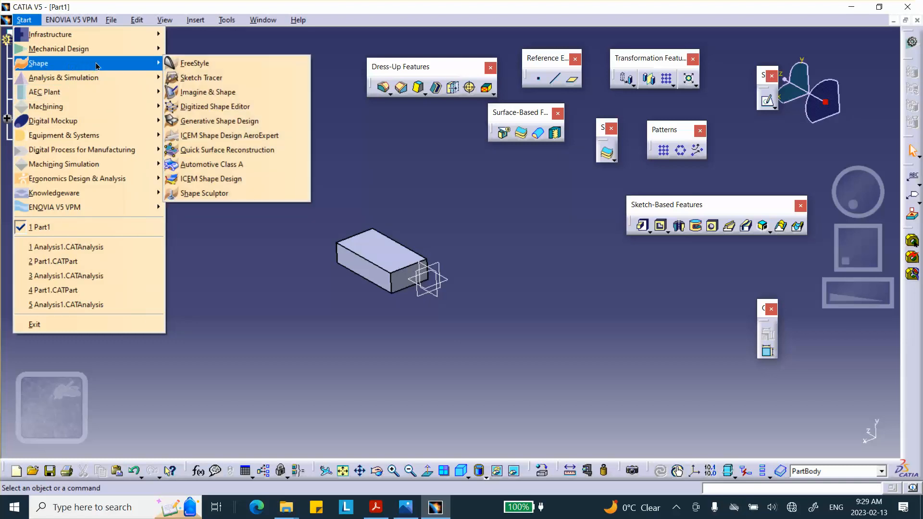
pyautogui.click(219, 120)
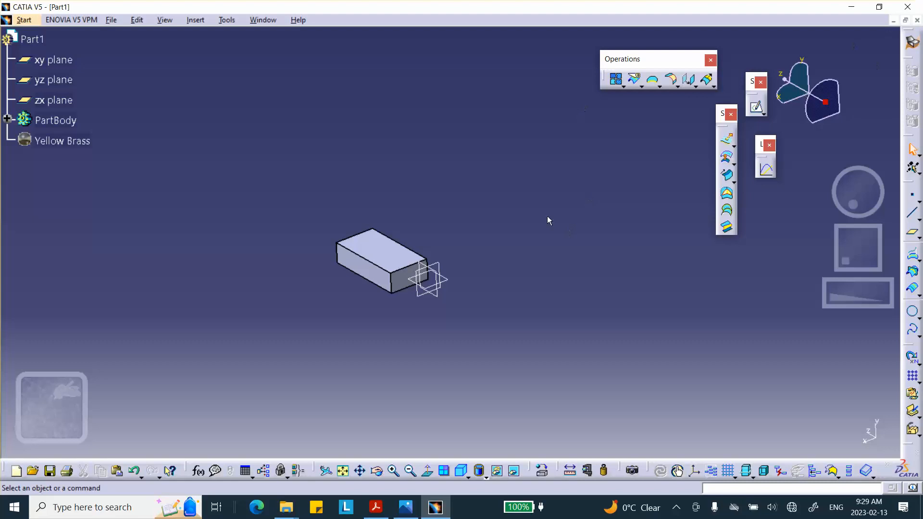
# - Extract the block's top face and long front side face as surfaces with no propagation
pyautogui.moveTo(548, 217); pyautogui.dragTo(536, 202, button='middle')
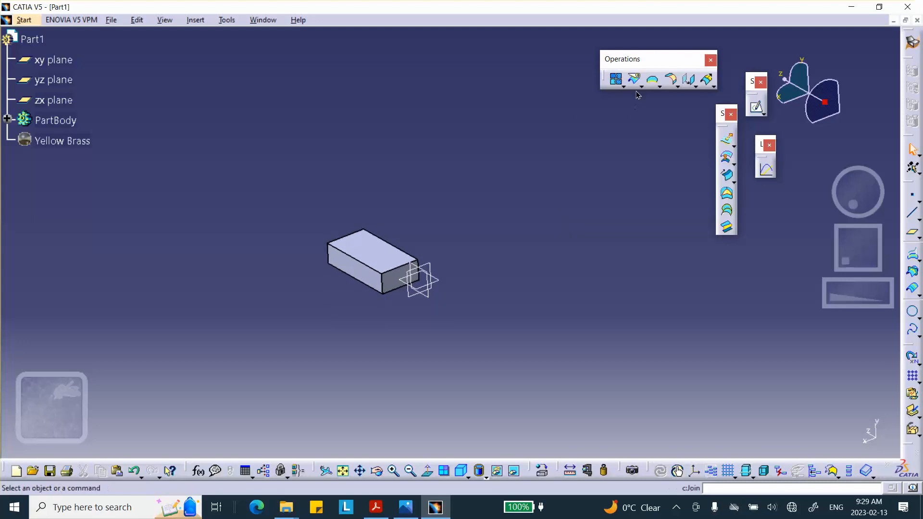
pyautogui.click(660, 87)
pyautogui.click(375, 251)
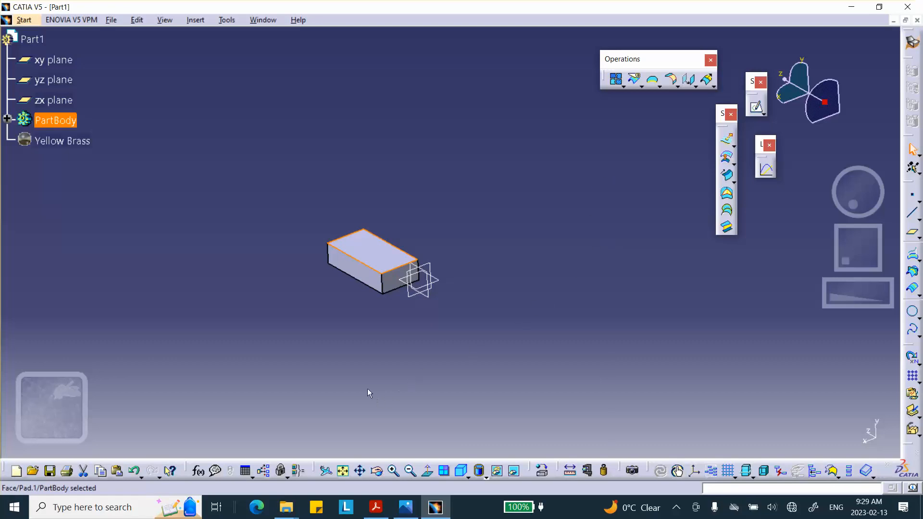
pyautogui.keyDown('ctrl'); pyautogui.click(362, 278); pyautogui.keyUp('ctrl')
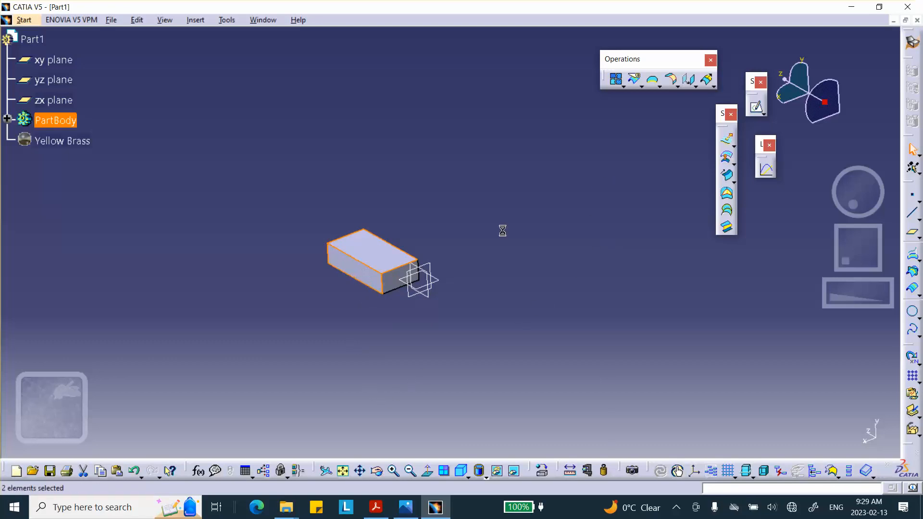
pyautogui.click(659, 87)
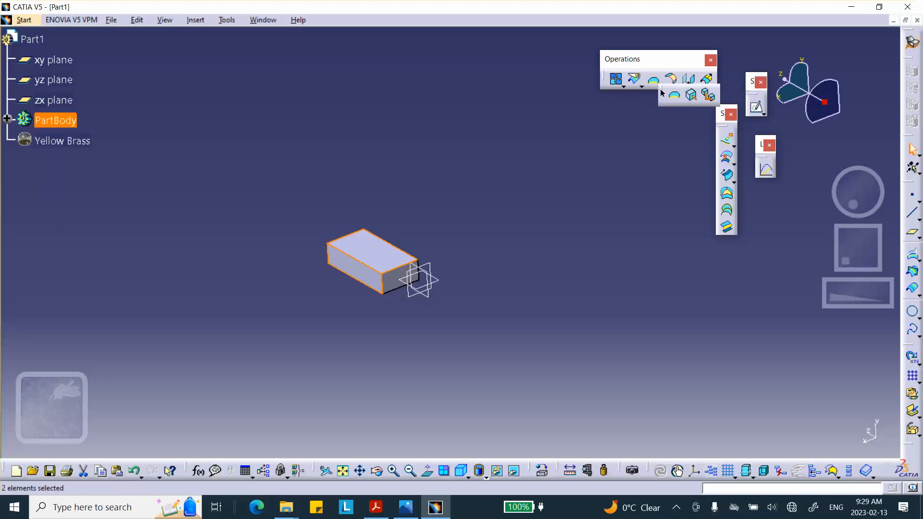
pyautogui.click(690, 95)
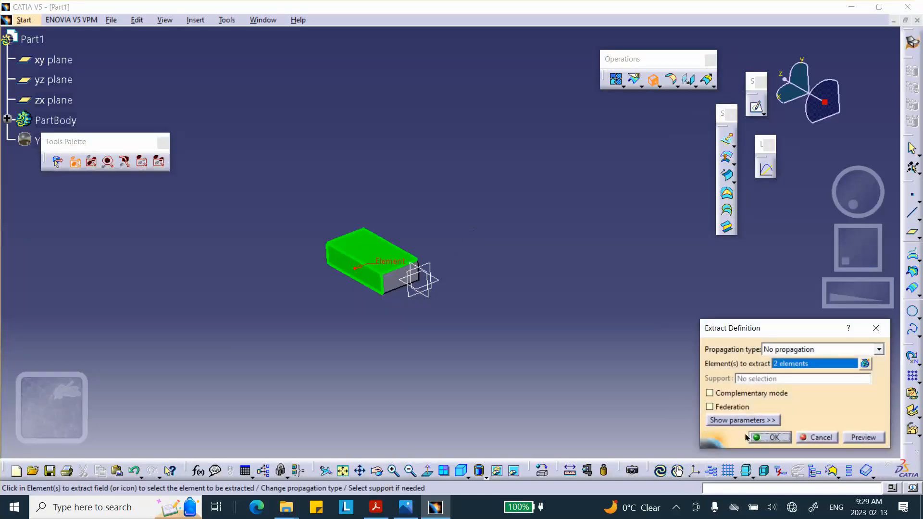
pyautogui.click(763, 438)
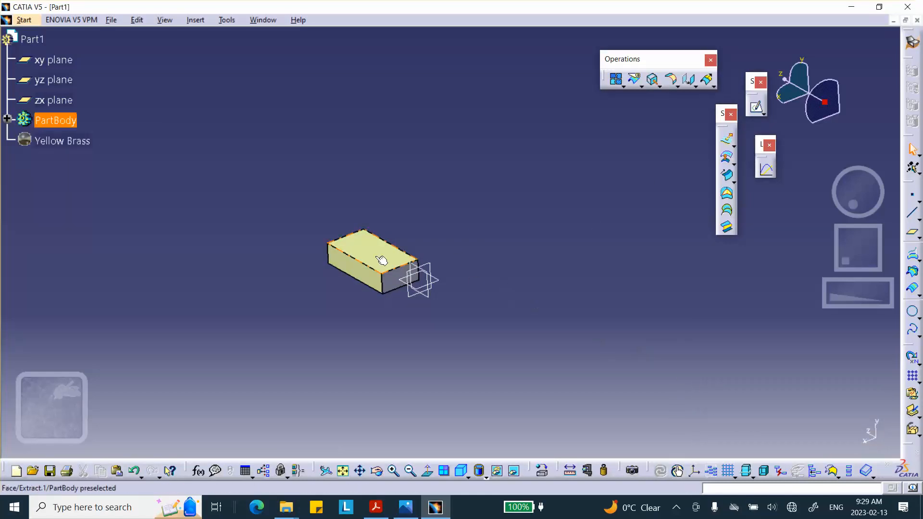
# - Join the two extracted surfaces into one surface, keeping the default connexity check and merging distance
pyautogui.moveTo(440, 209); pyautogui.dragTo(434, 136, button='middle')
pyautogui.click(441, 205)
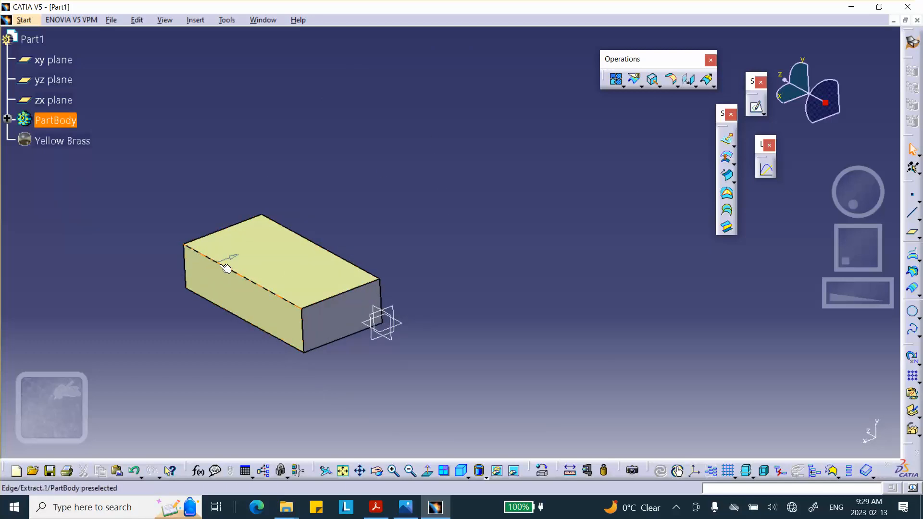
pyautogui.moveTo(433, 206); pyautogui.dragTo(504, 150, button='middle')
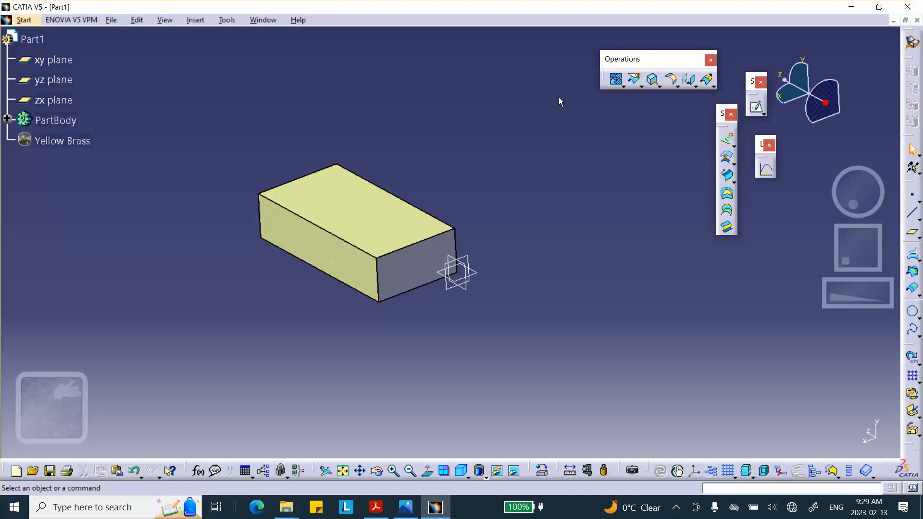
pyautogui.click(616, 80)
pyautogui.click(323, 256)
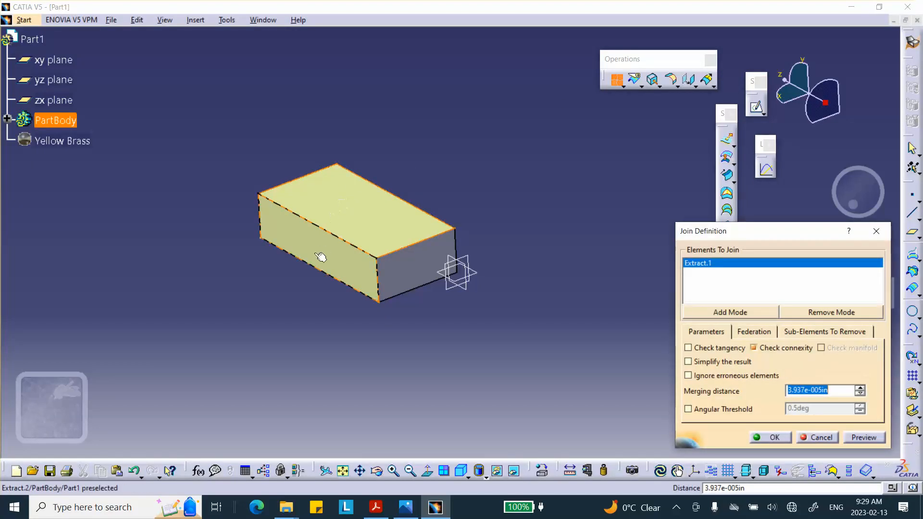
pyautogui.click(770, 440)
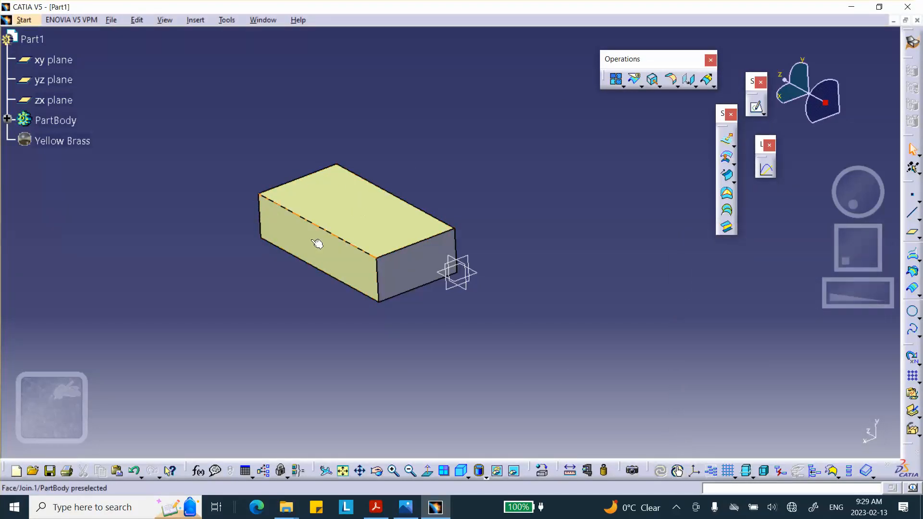
pyautogui.click(318, 244)
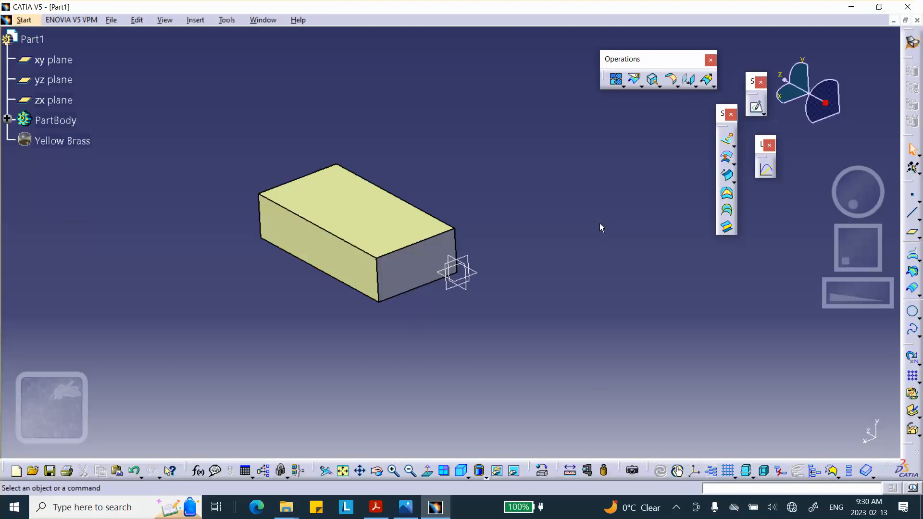
# - Try hiding the solid body to check the joined surface, and undo the hiding
pyautogui.click(420, 270)
pyautogui.rightClick(420, 269)
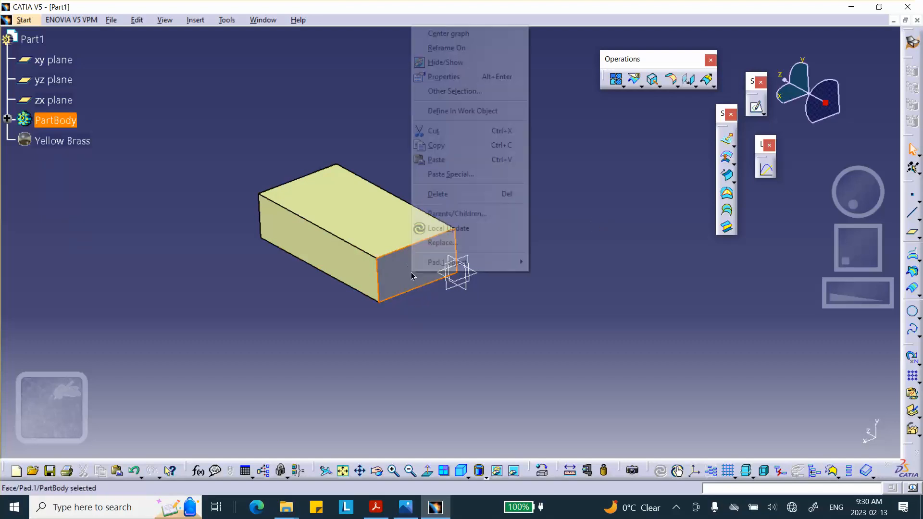
pyautogui.click(446, 62)
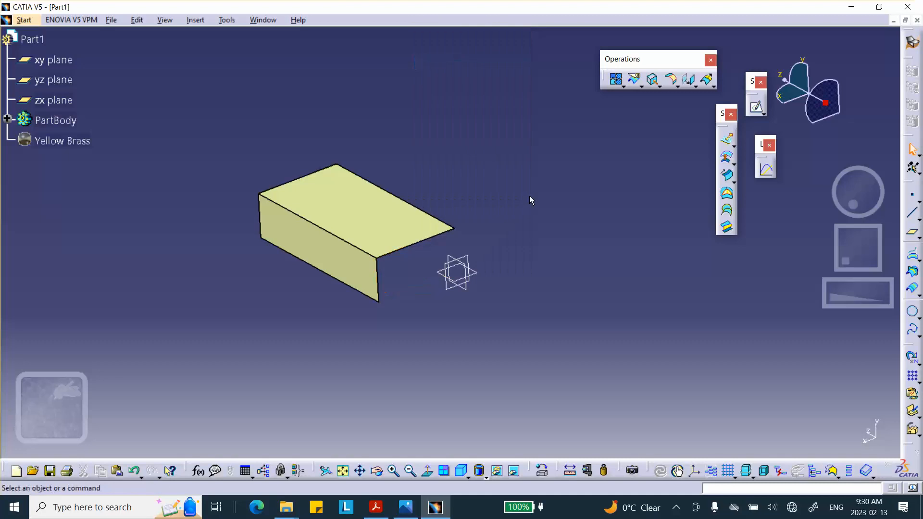
pyautogui.click(134, 471)
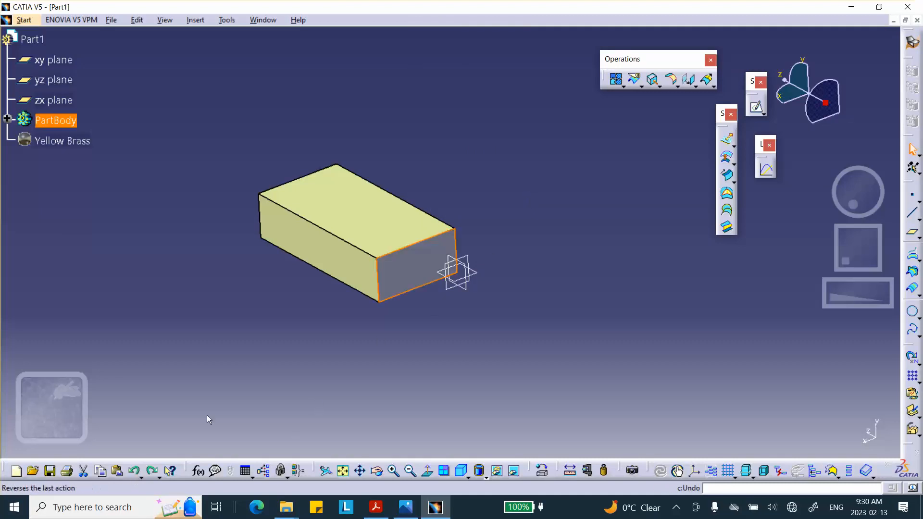
pyautogui.click(470, 336)
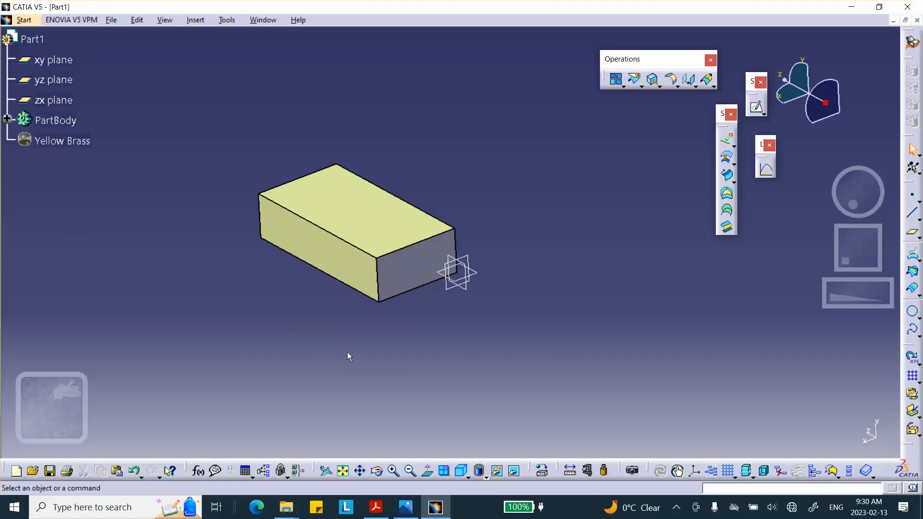
# - Switch to the Generative Structural Analysis workbench and create a new Static Analysis case
pyautogui.click(25, 21)
pyautogui.moveTo(52, 83)
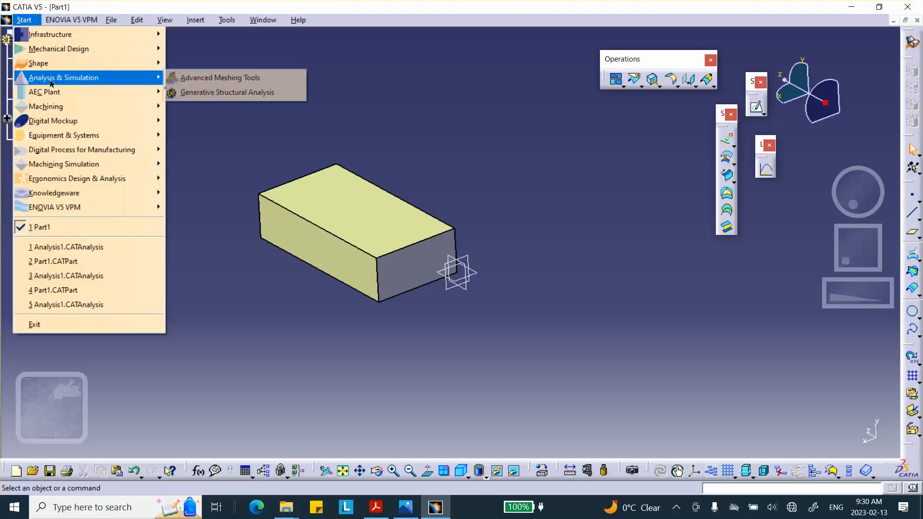
pyautogui.click(202, 93)
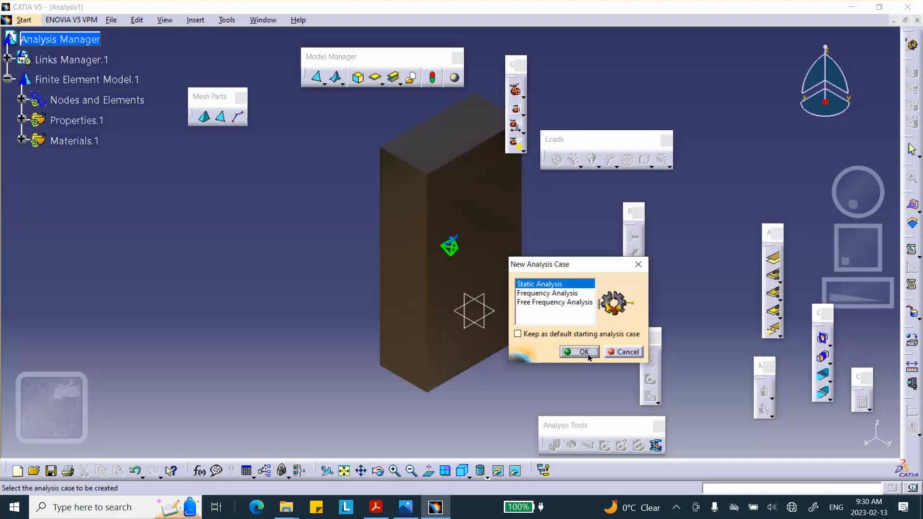
pyautogui.click(584, 352)
# - Change the block's display mode from shading with material to shading with edges
pyautogui.moveTo(495, 330)
pyautogui.mouseDown(button='middle')
pyautogui.moveTo(481, 186)
pyautogui.moveTo(334, 298)
pyautogui.moveTo(397, 330)
pyautogui.moveTo(463, 417)
pyautogui.mouseUp(button='middle')
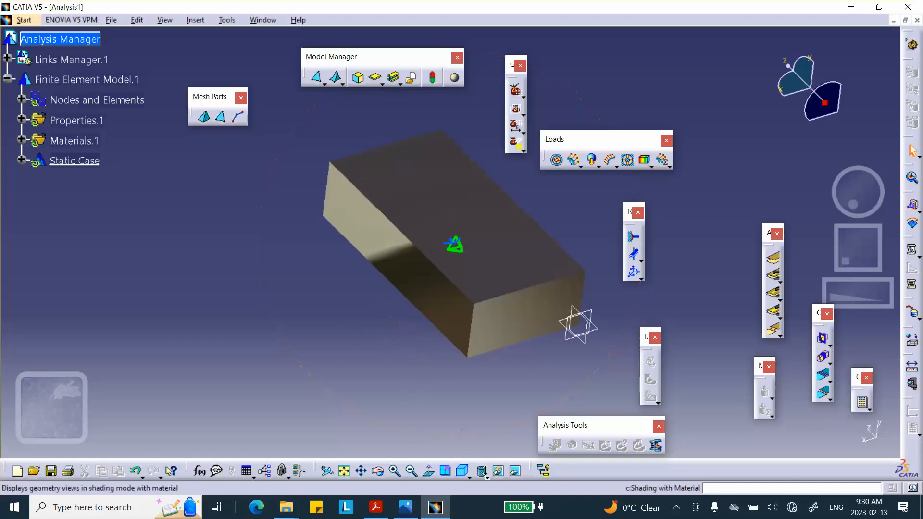
pyautogui.click(480, 471)
pyautogui.click(496, 449)
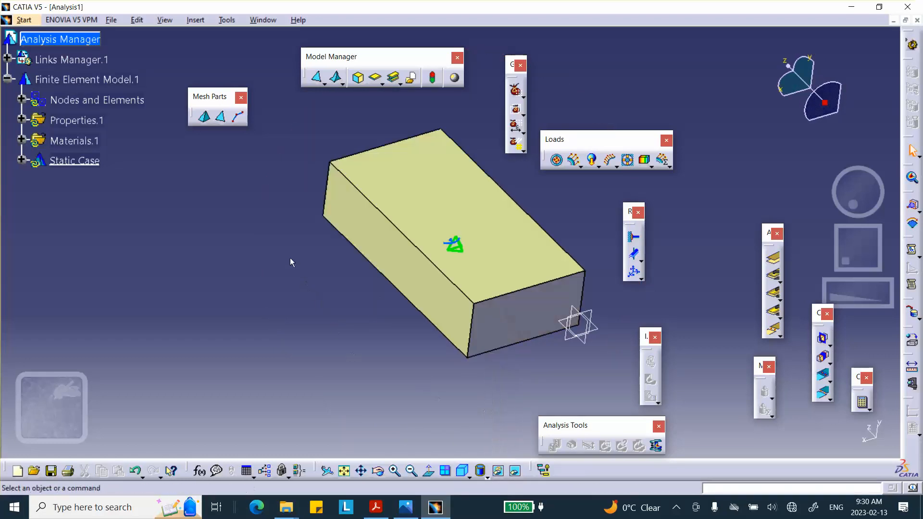
# - Delete the default OCTREE tetrahedron mesh and the 3D property from the finite element model
pyautogui.moveTo(290, 259)
pyautogui.mouseDown(button='middle')
pyautogui.moveTo(249, 301)
pyautogui.moveTo(277, 255)
pyautogui.mouseUp(button='middle')
pyautogui.moveTo(556, 285); pyautogui.dragTo(549, 228, button='middle')
pyautogui.click(22, 100)
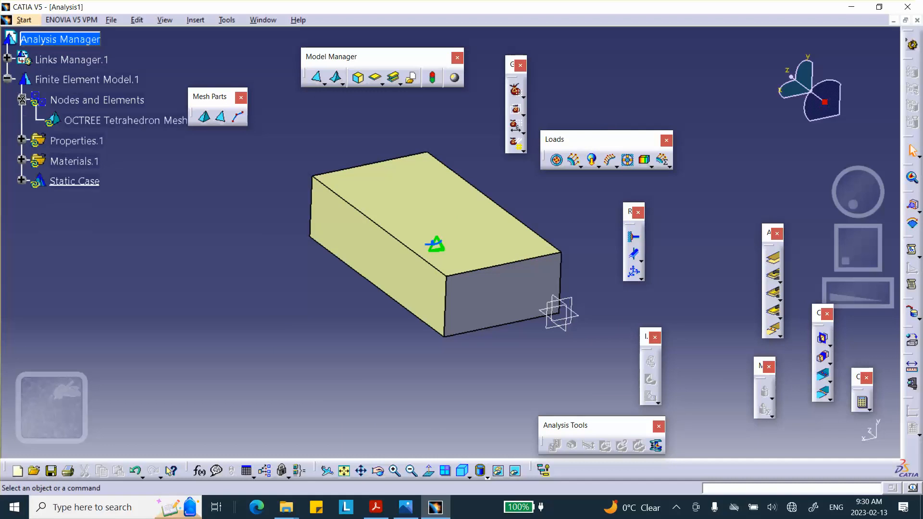
pyautogui.rightClick(89, 122)
pyautogui.click(133, 261)
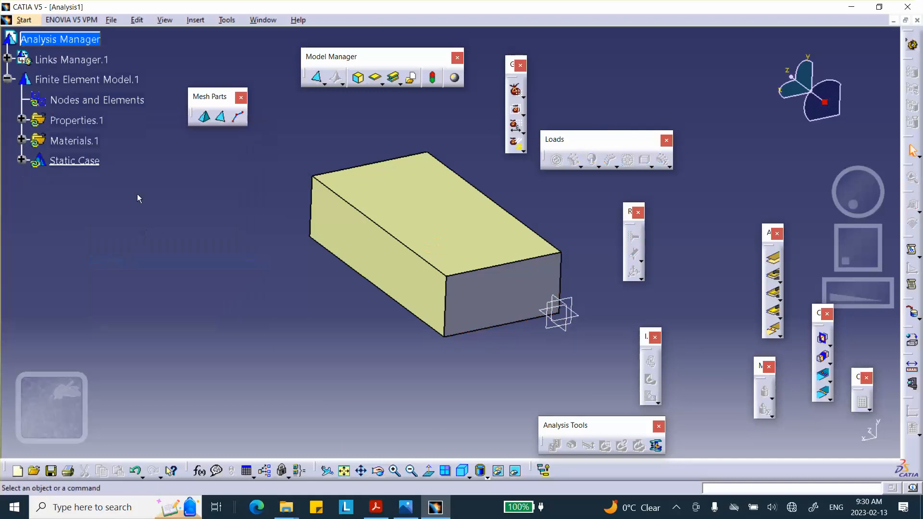
pyautogui.click(21, 121)
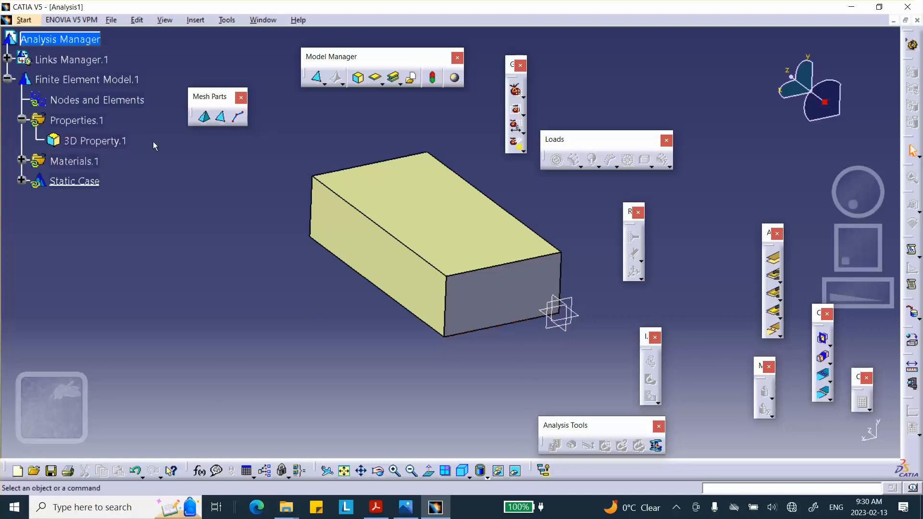
pyautogui.rightClick(106, 138)
pyautogui.click(136, 283)
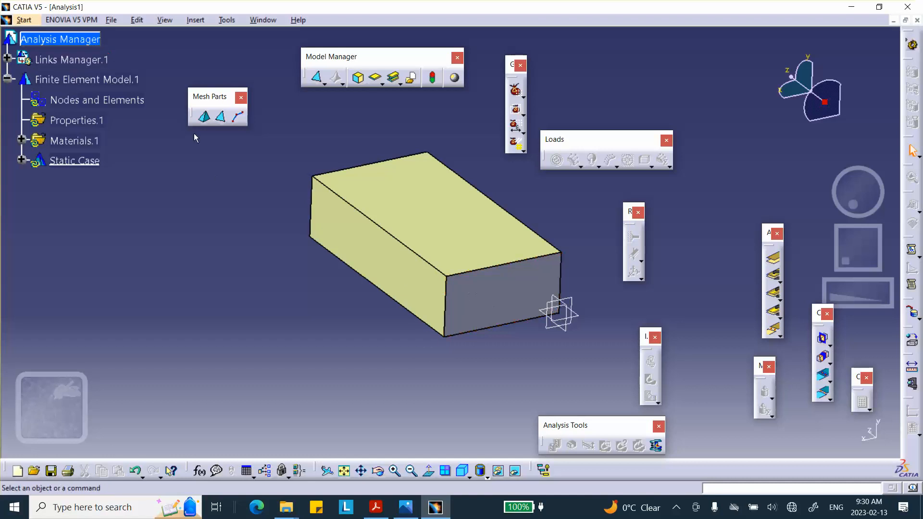
# - Create an OCTREE triangle mesh on the joined surface with size 0.201 in, absolute sag 0.02 in and parabolic elements
pyautogui.click(221, 117)
pyautogui.click(367, 175)
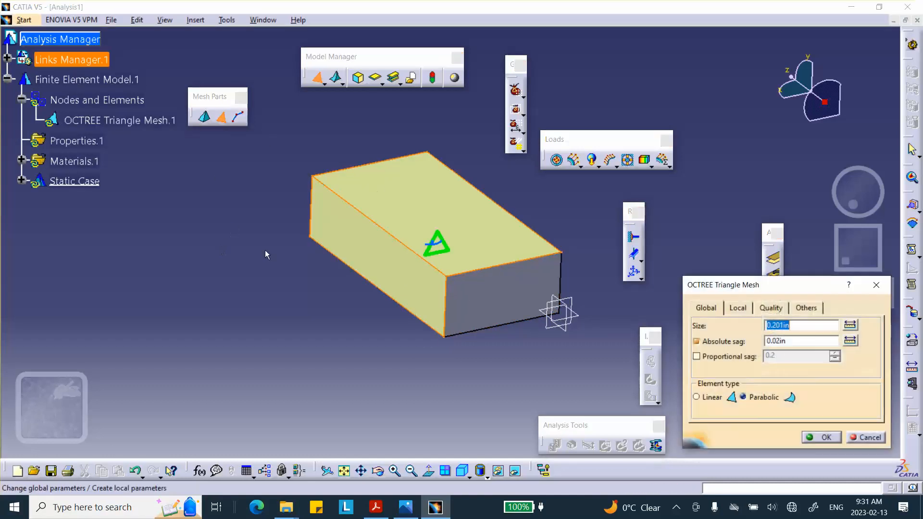
pyautogui.click(825, 438)
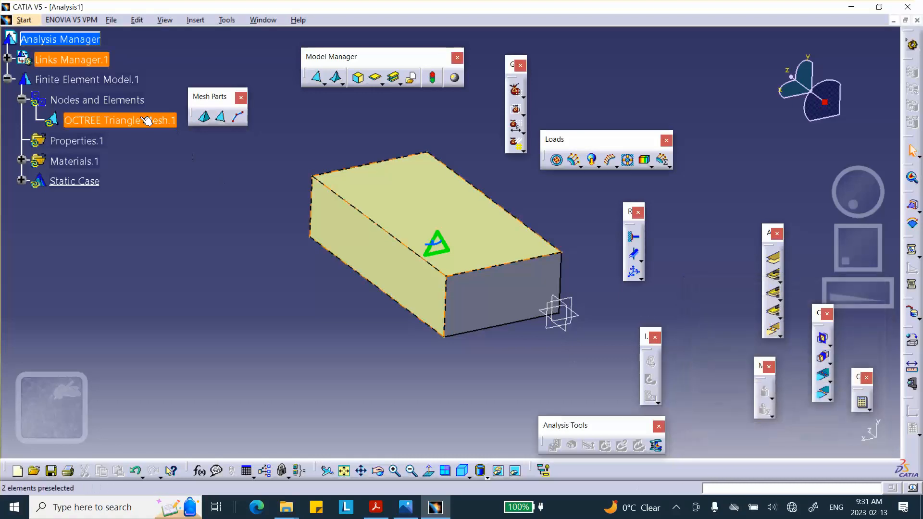
# - Generate a mesh visualization to inspect the triangle elements, and deactivate the mesh image
pyautogui.rightClick(118, 102)
pyautogui.click(158, 281)
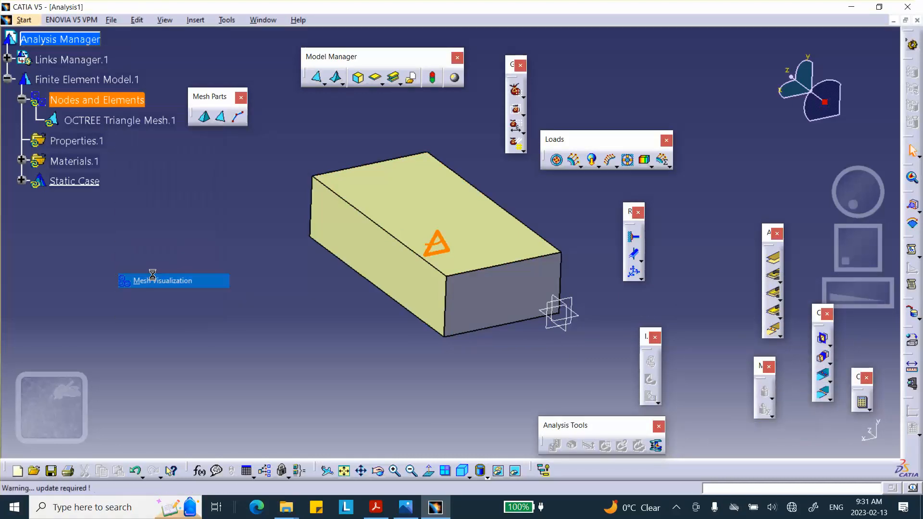
pyautogui.click(462, 281)
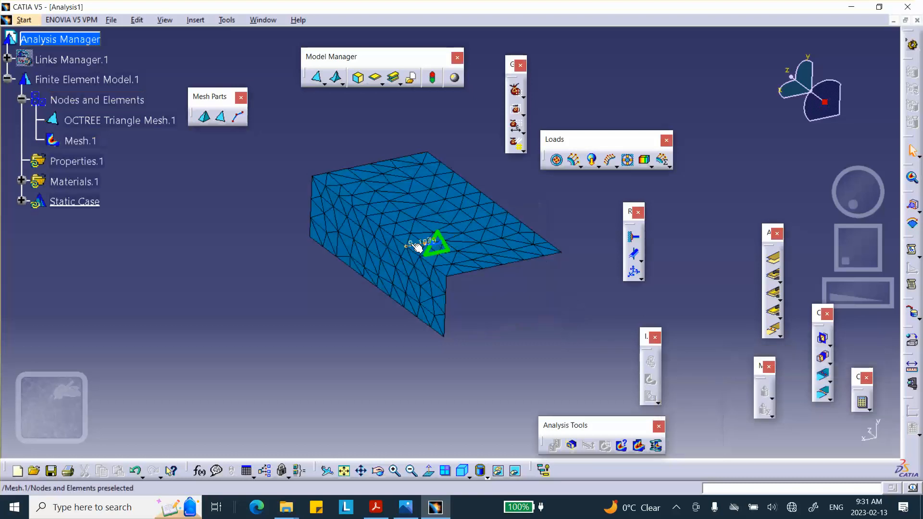
pyautogui.moveTo(423, 242); pyautogui.dragTo(363, 92, button='middle')
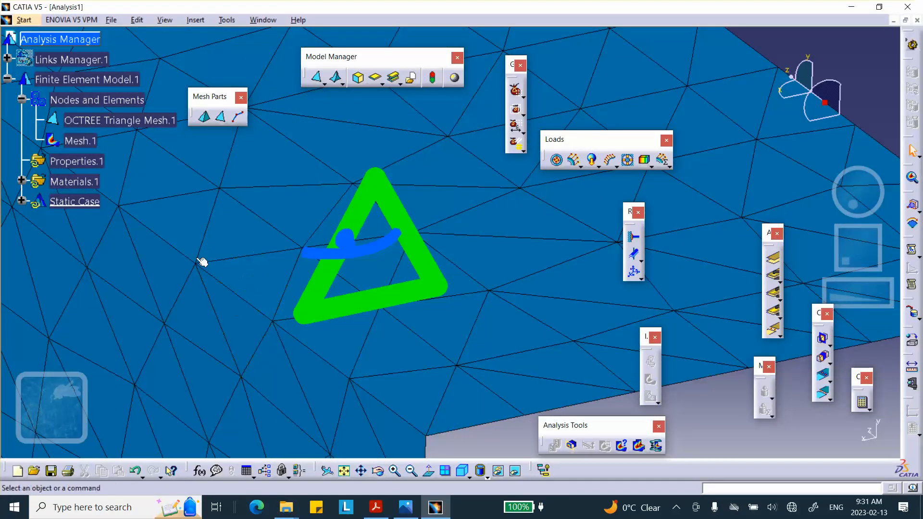
pyautogui.moveTo(326, 165); pyautogui.dragTo(384, 330, button='middle')
pyautogui.rightClick(85, 140)
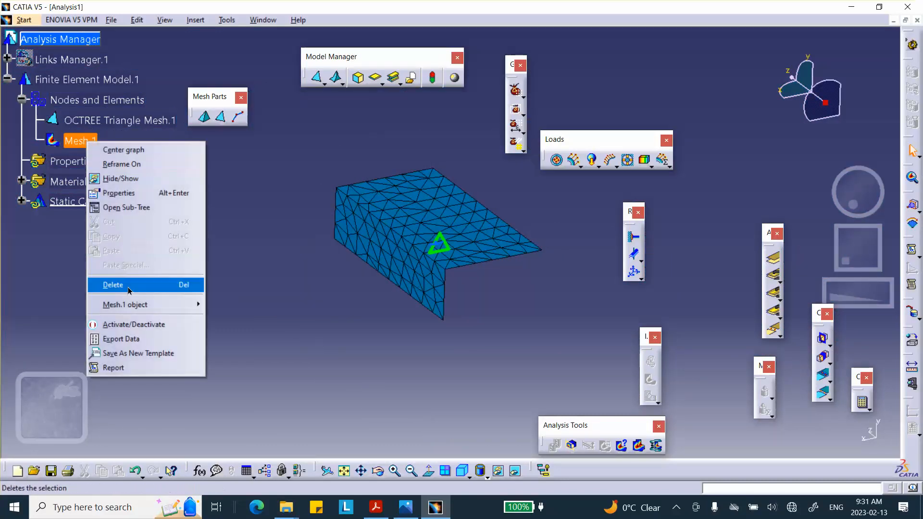
pyautogui.click(133, 325)
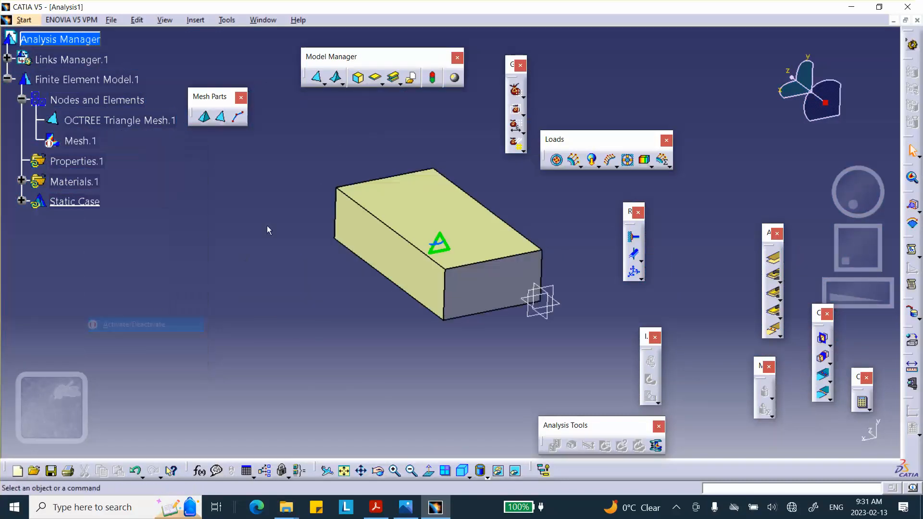
# - Apply a 2D property with 0.1 in thickness and 0 in offset to the joined surface, and hide the triangle mesh symbol
pyautogui.click(376, 78)
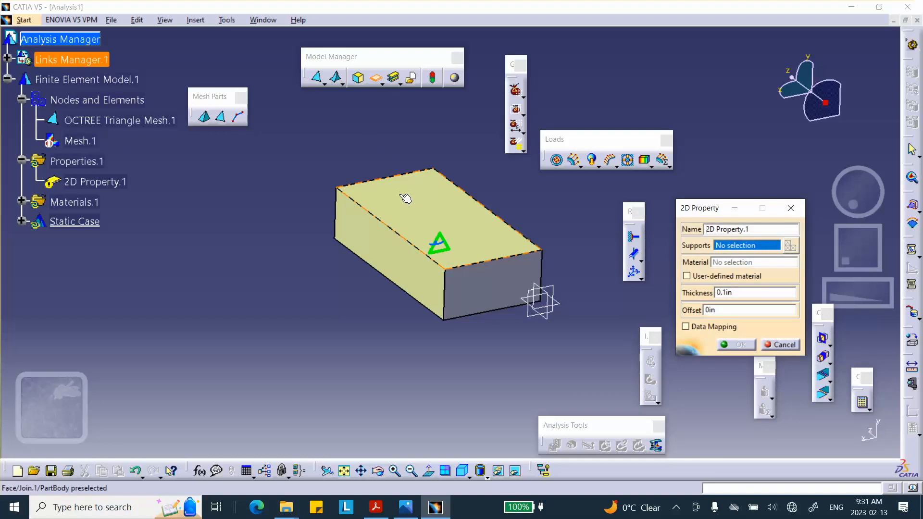
pyautogui.click(404, 198)
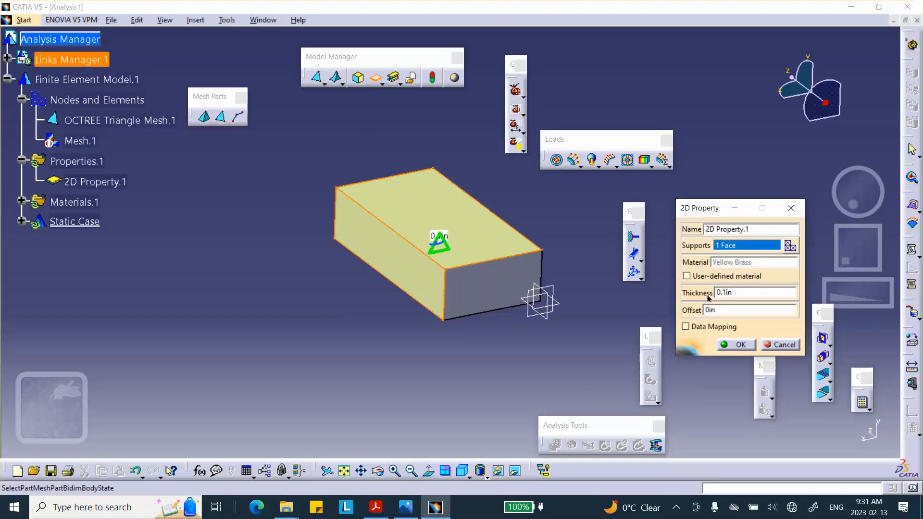
pyautogui.moveTo(416, 226)
pyautogui.mouseDown(button='middle')
pyautogui.moveTo(456, 253)
pyautogui.moveTo(445, 185)
pyautogui.moveTo(409, 210)
pyautogui.mouseUp(button='middle')
pyautogui.rightClick(96, 126)
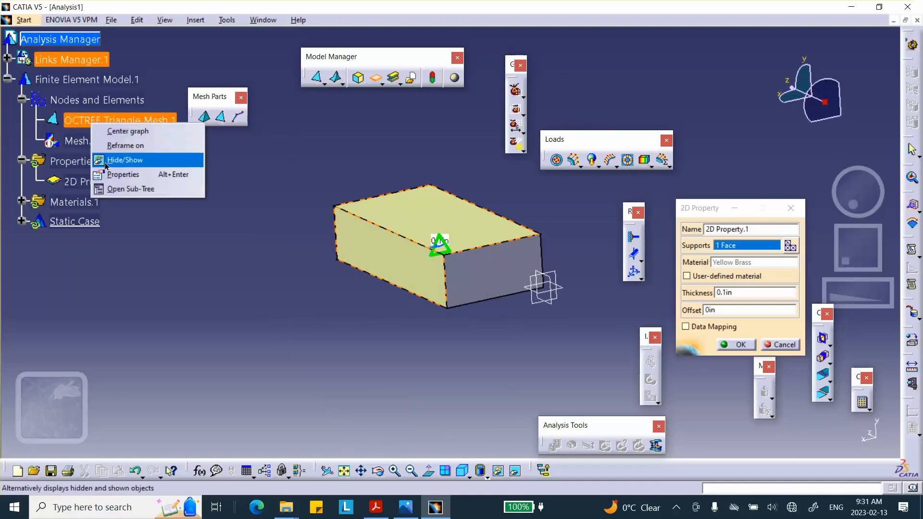
pyautogui.click(106, 164)
pyautogui.moveTo(310, 238); pyautogui.dragTo(426, 206, button='middle')
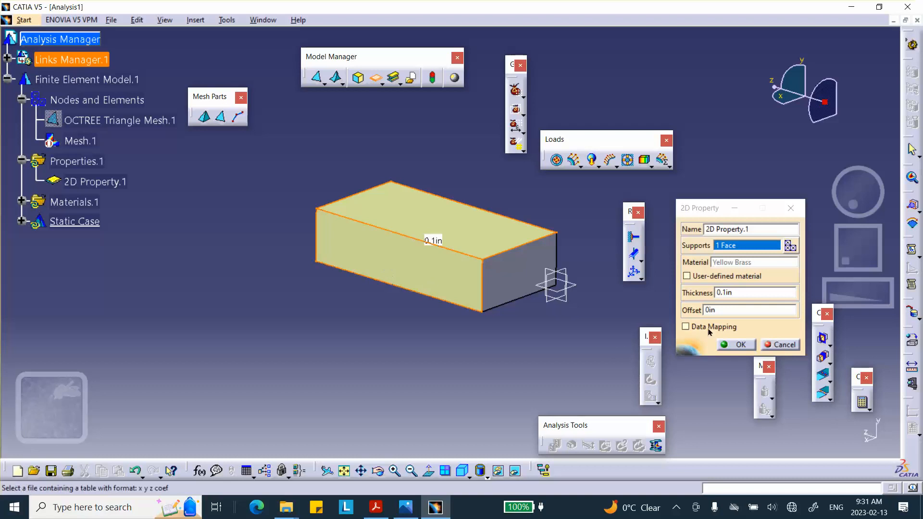
pyautogui.click(741, 347)
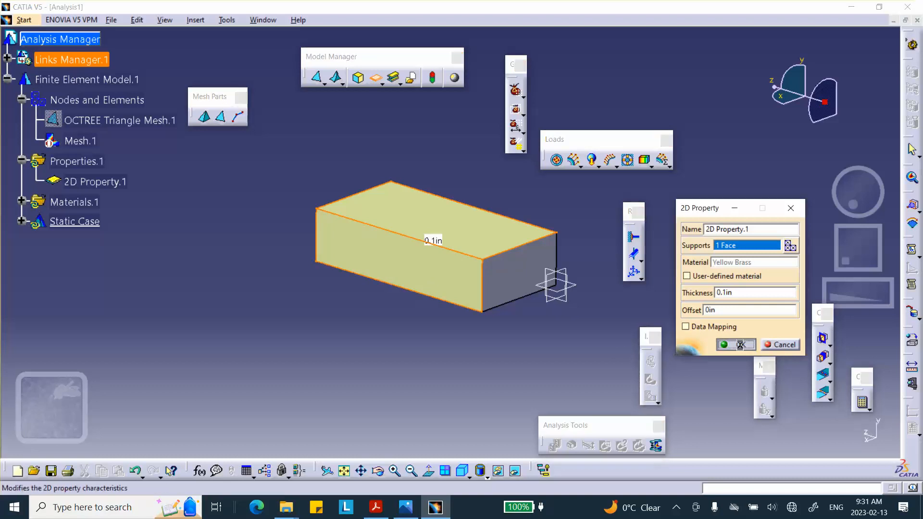
# - Add a local 2D property with 0.05 in thickness to the long front side face of the joined surface
pyautogui.rightClick(89, 185)
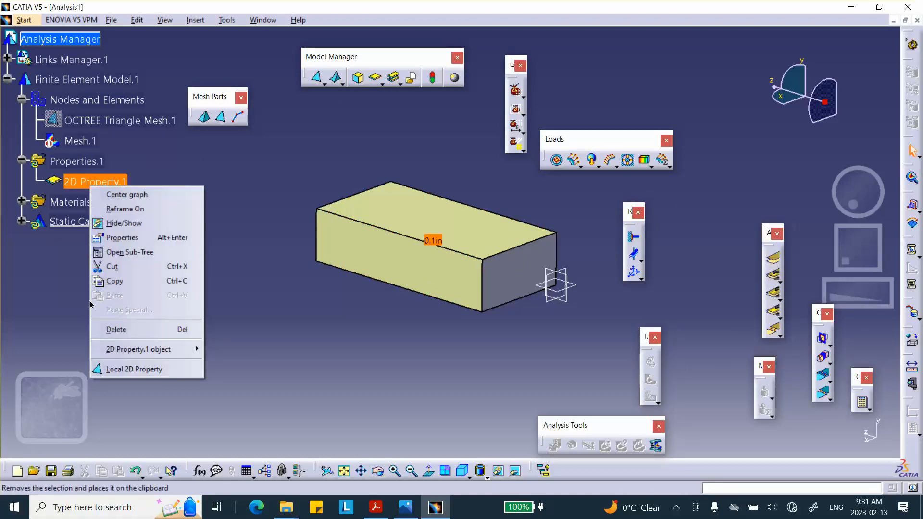
pyautogui.click(128, 369)
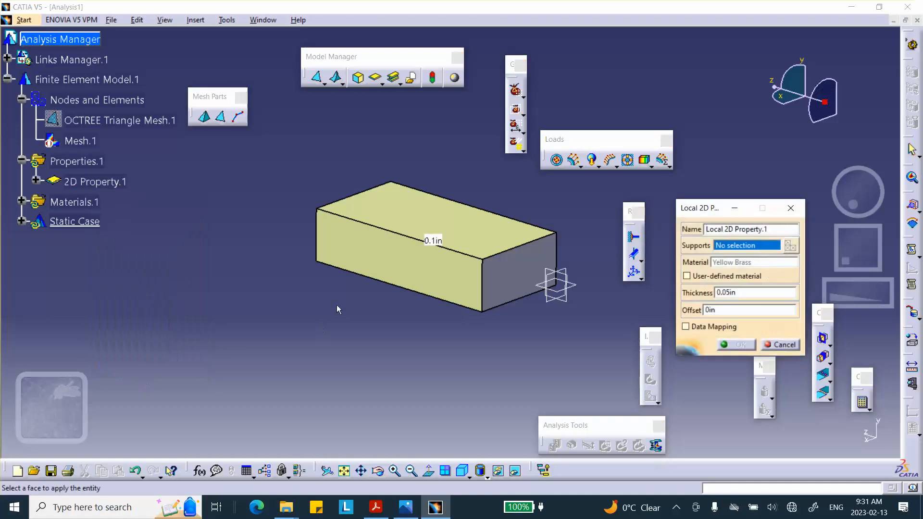
pyautogui.click(375, 262)
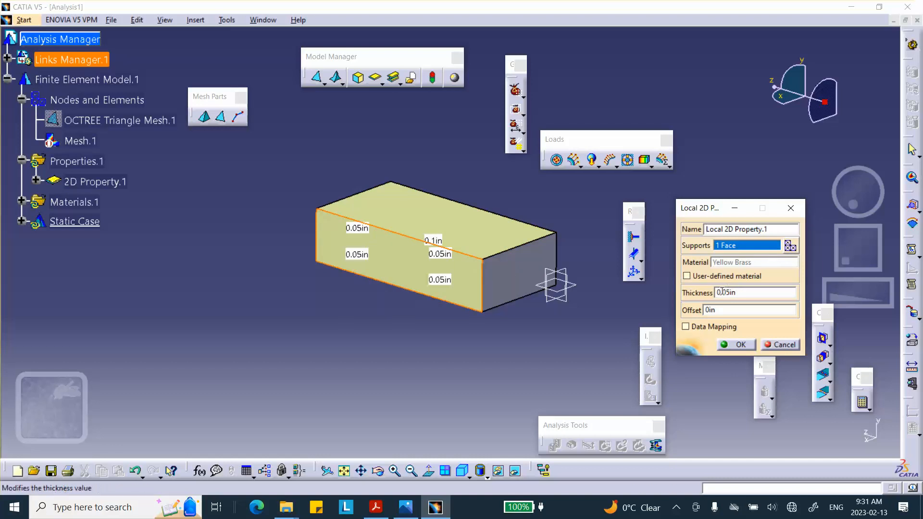
pyautogui.click(738, 345)
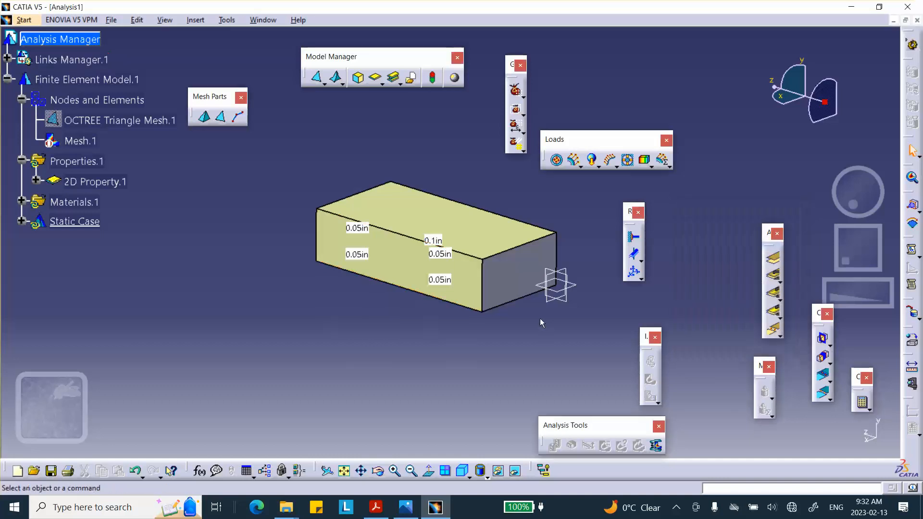
# - Hide the solid block and clamp the lower edge of the surface's long side face
pyautogui.rightClick(512, 274)
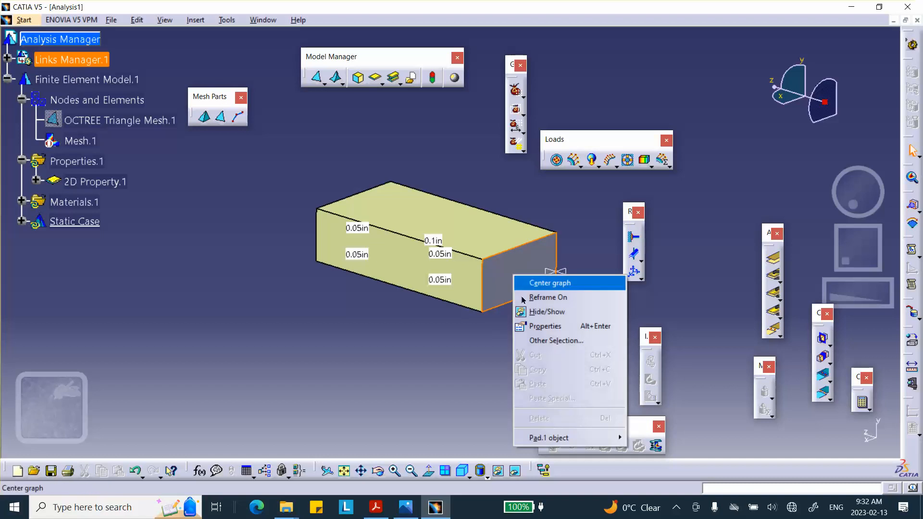
pyautogui.click(542, 312)
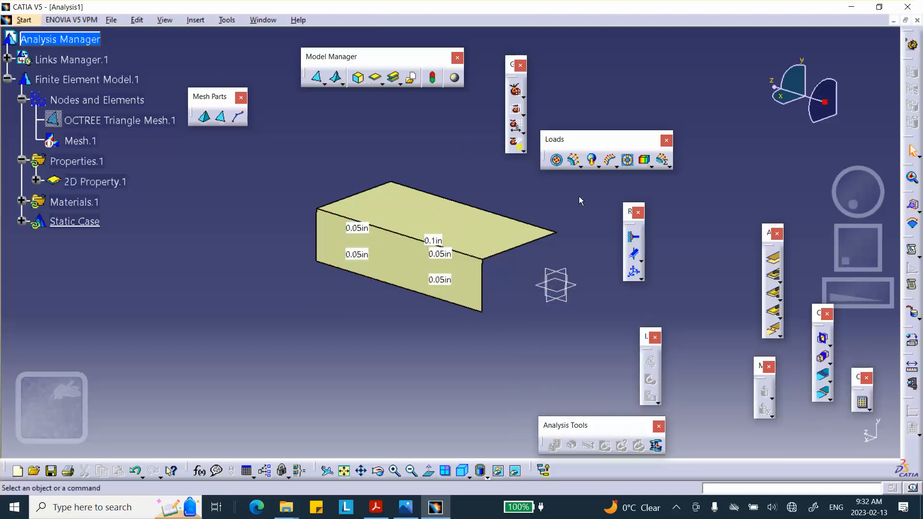
pyautogui.click(633, 237)
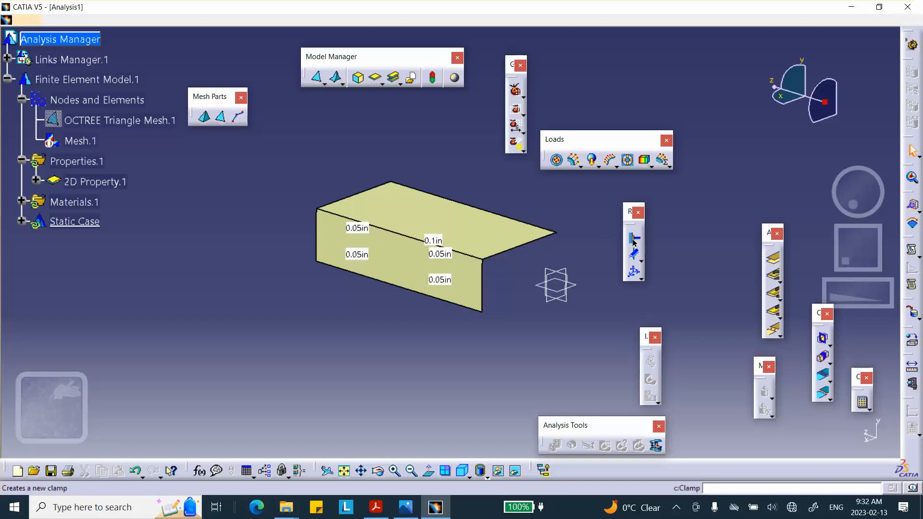
pyautogui.click(427, 296)
pyautogui.click(736, 266)
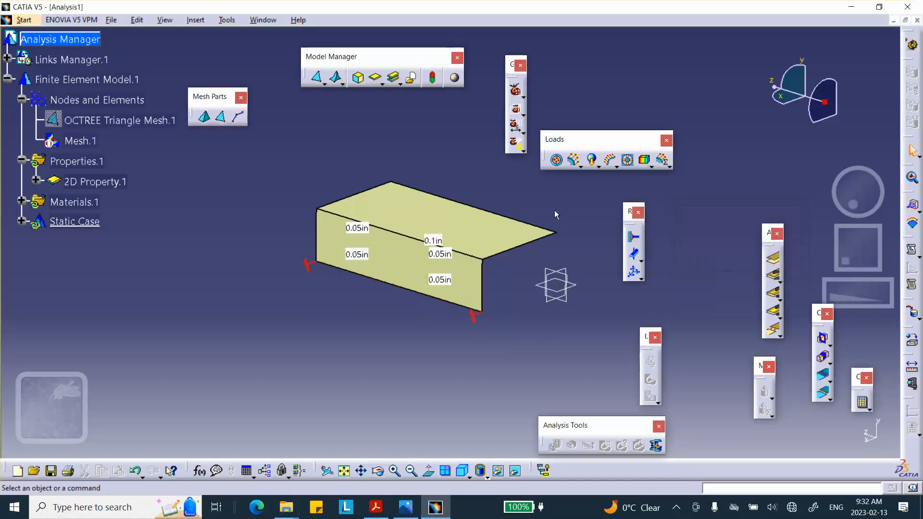
# - Add a user-defined restraint on the two short edges at the surface's near end, restraining only Translation 3, Rotation 1 and Rotation 2
pyautogui.moveTo(555, 215); pyautogui.dragTo(482, 222, button='middle')
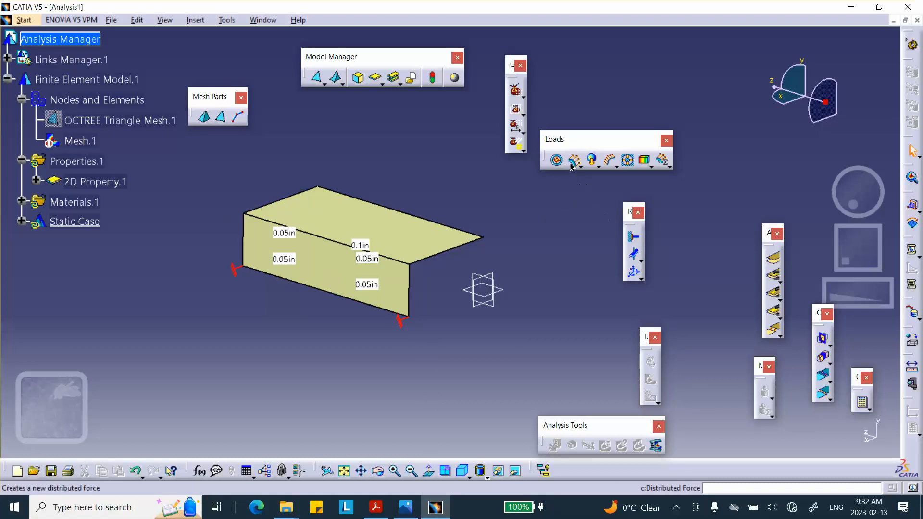
pyautogui.click(634, 271)
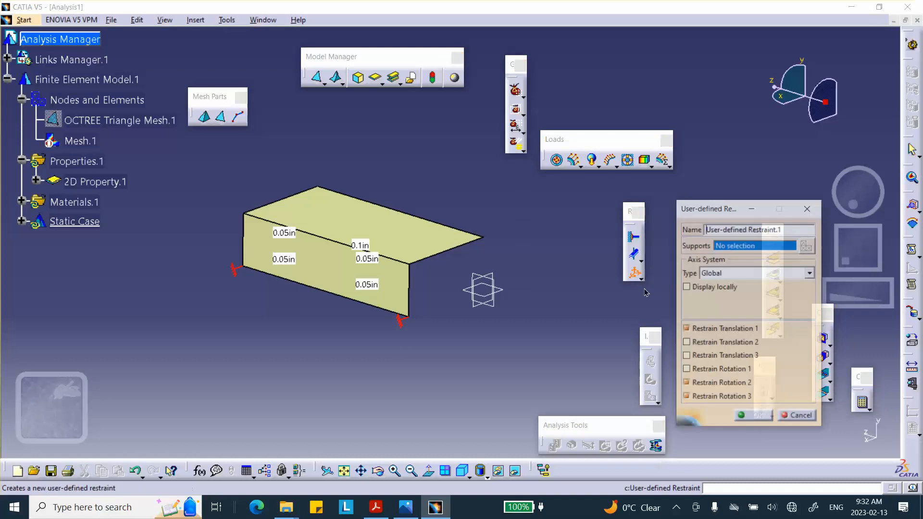
pyautogui.click(687, 330)
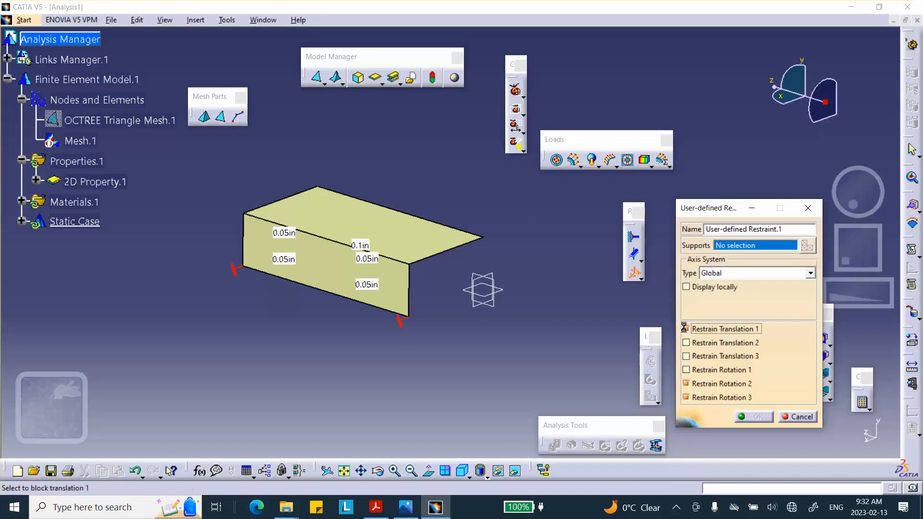
pyautogui.click(687, 371)
pyautogui.click(687, 370)
pyautogui.click(687, 383)
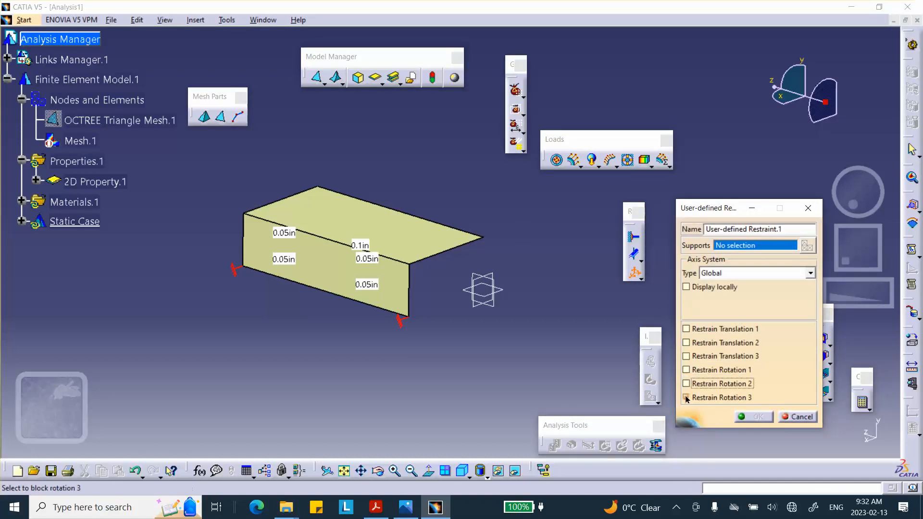
pyautogui.click(686, 397)
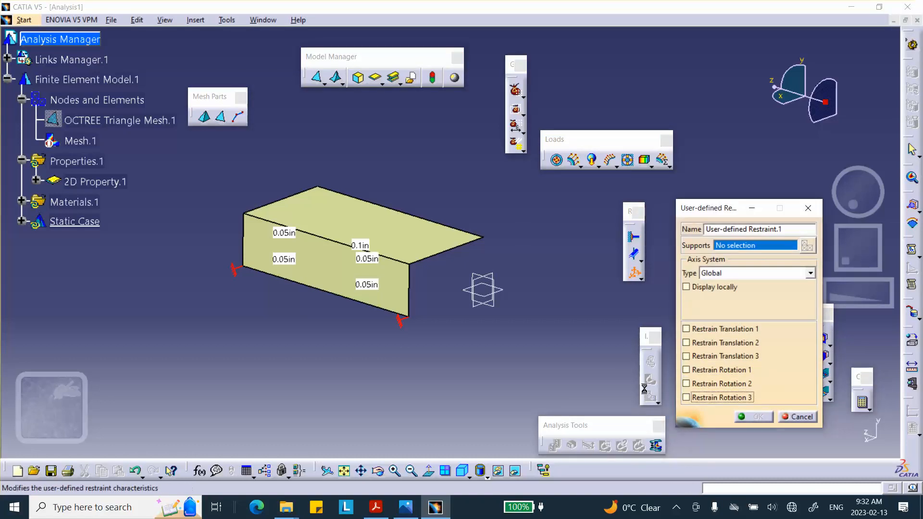
pyautogui.click(447, 257)
pyautogui.click(409, 290)
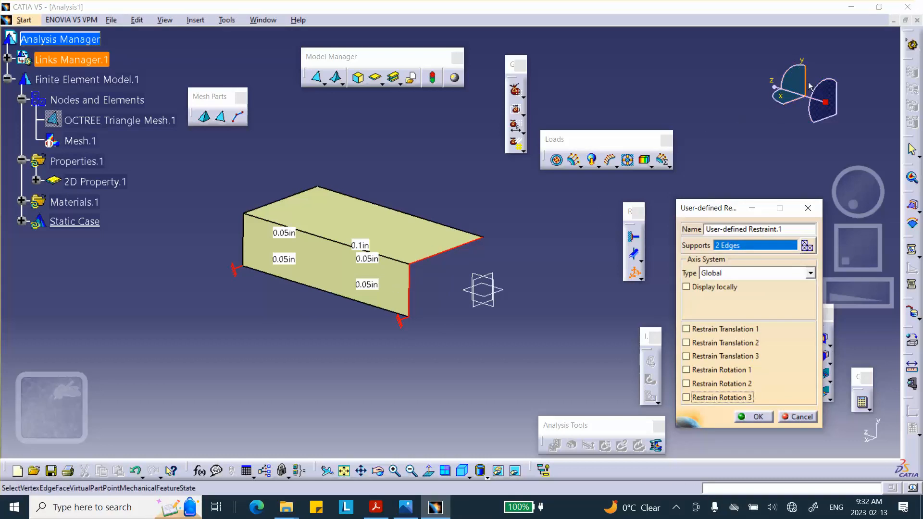
pyautogui.click(686, 357)
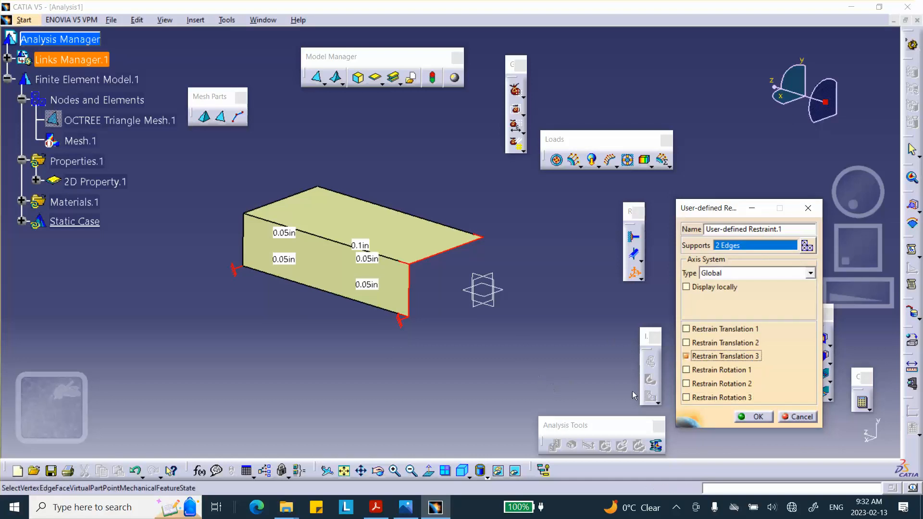
pyautogui.click(686, 370)
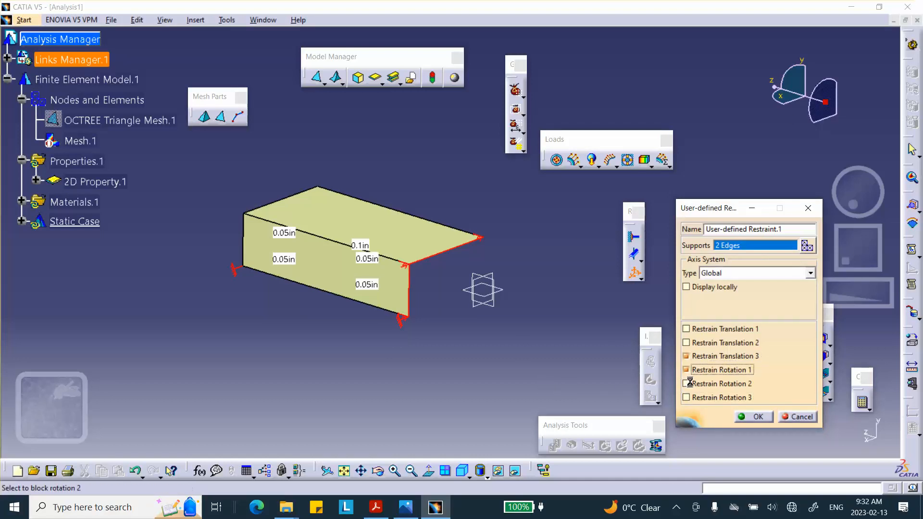
pyautogui.click(686, 383)
pyautogui.click(753, 416)
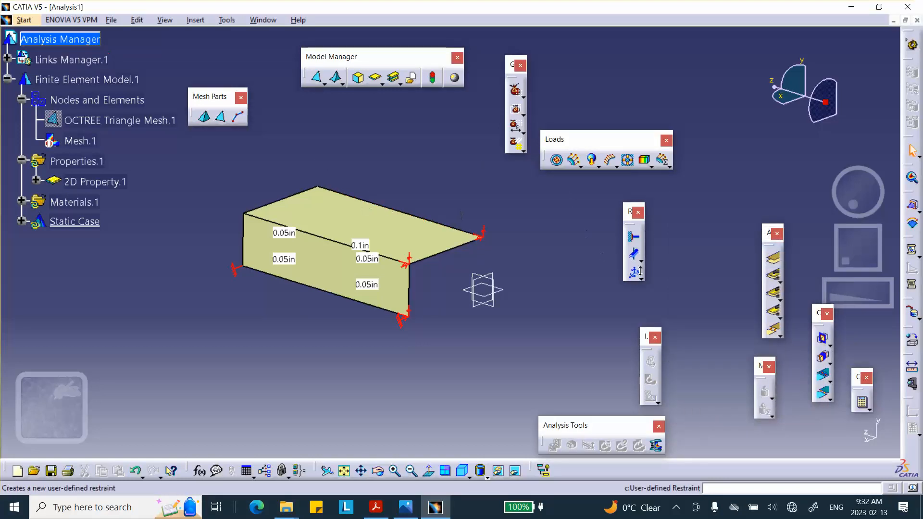
# - Add another user-defined restraint on the upper face's far long edge, restraining only Translation 1, Rotation 2 and Rotation 3
pyautogui.click(635, 274)
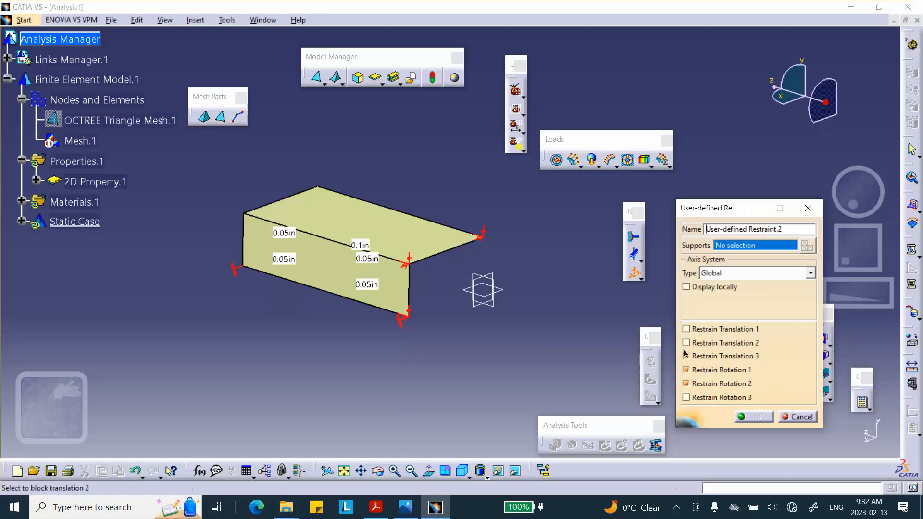
pyautogui.click(686, 384)
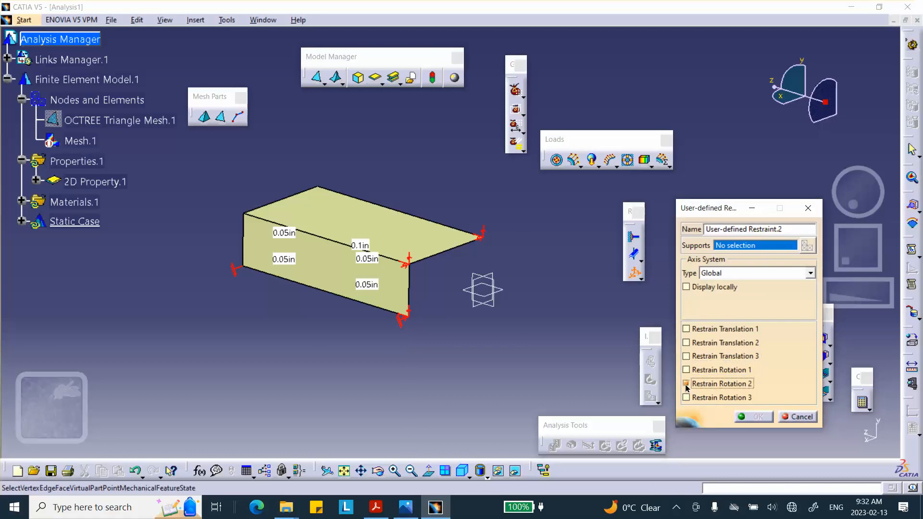
pyautogui.click(423, 220)
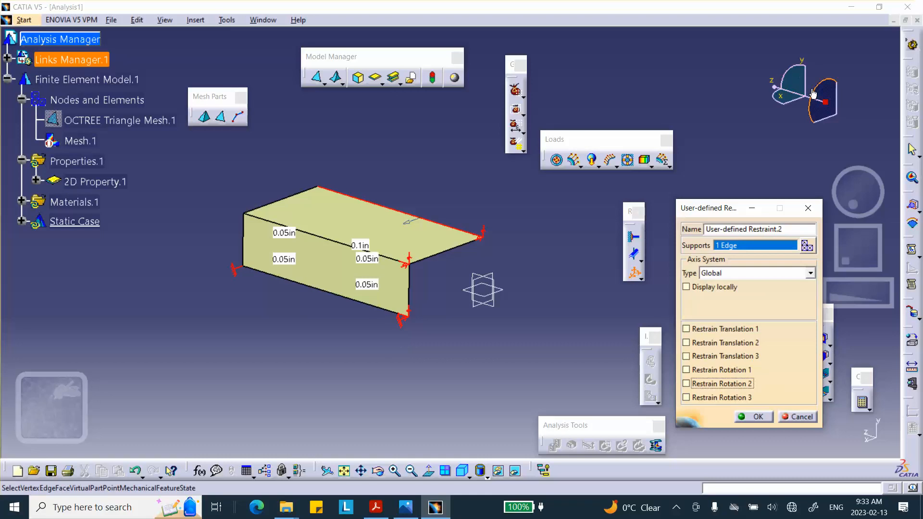
pyautogui.click(686, 329)
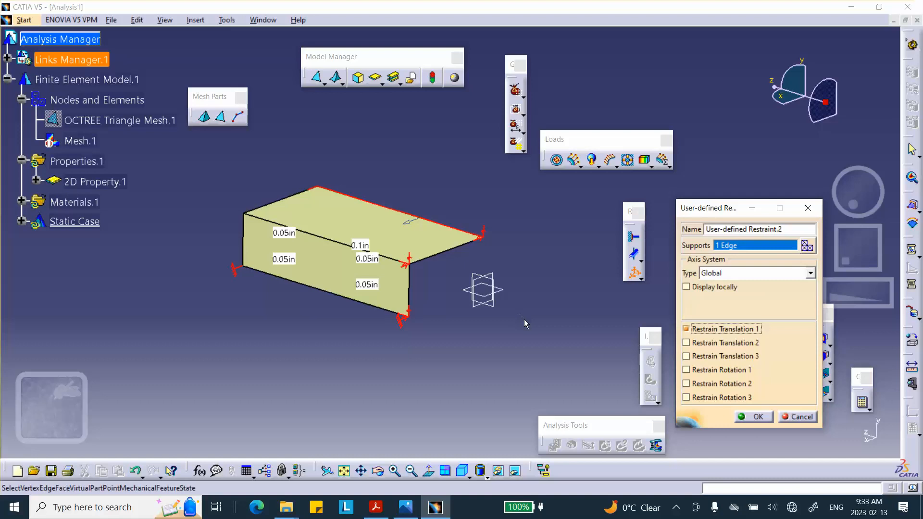
pyautogui.click(686, 383)
pyautogui.click(686, 397)
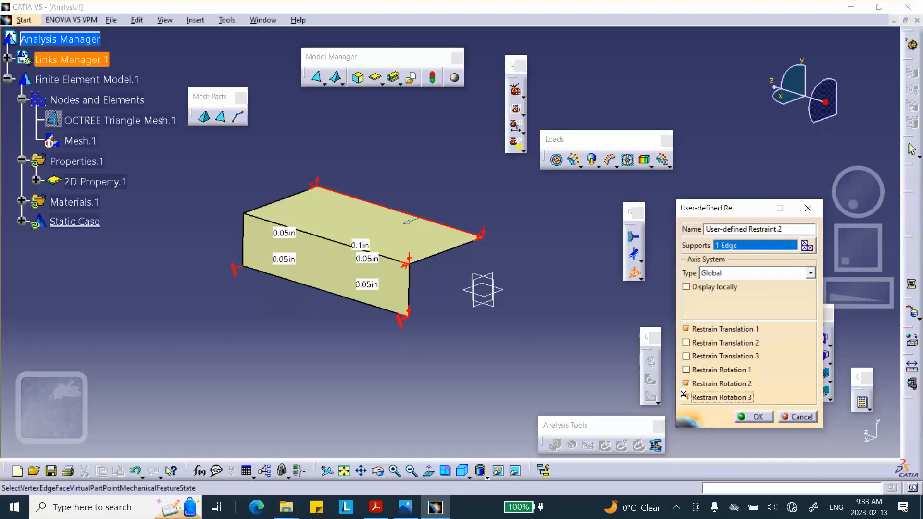
pyautogui.click(755, 417)
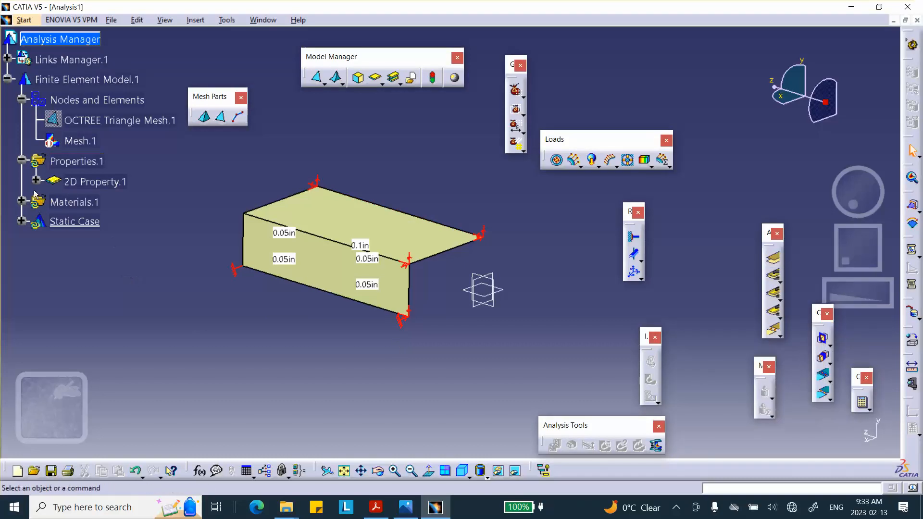
# - Expand the static case's restraints and review the settings of User-defined Restraint.1
pyautogui.click(22, 223)
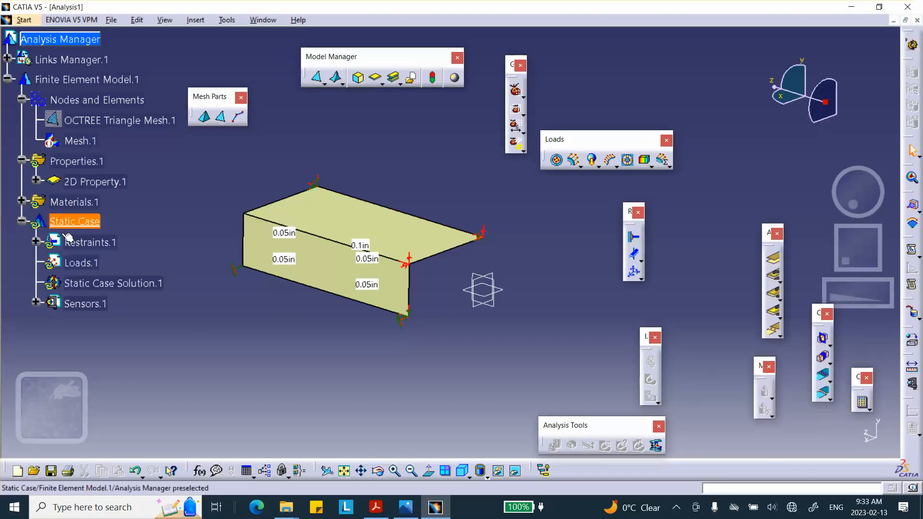
pyautogui.click(36, 242)
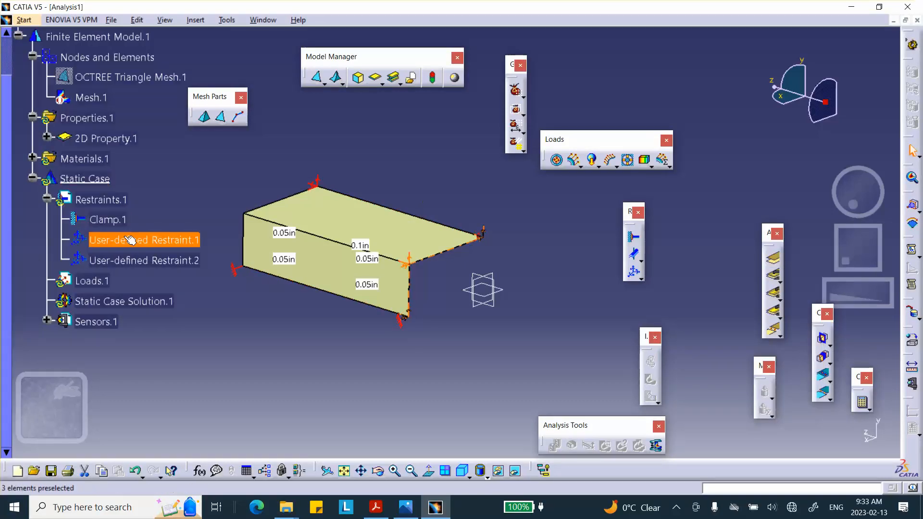
pyautogui.doubleClick(124, 238)
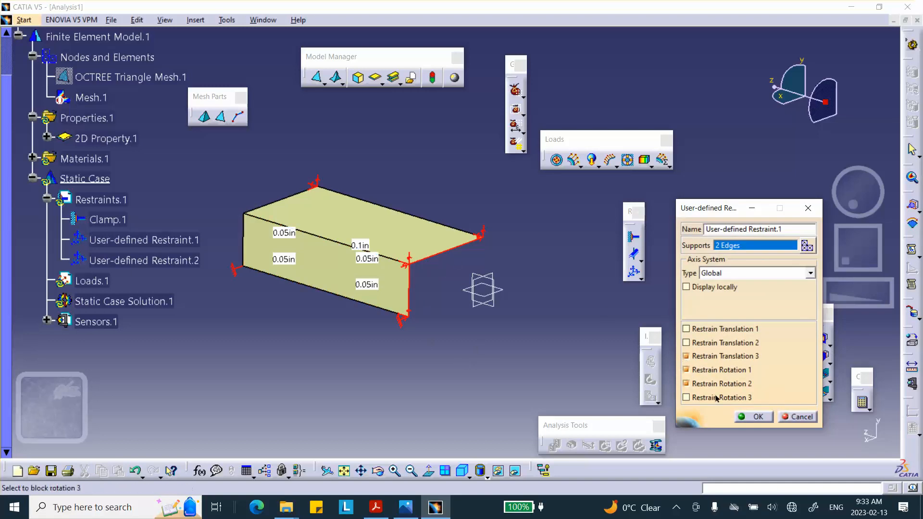
pyautogui.click(748, 416)
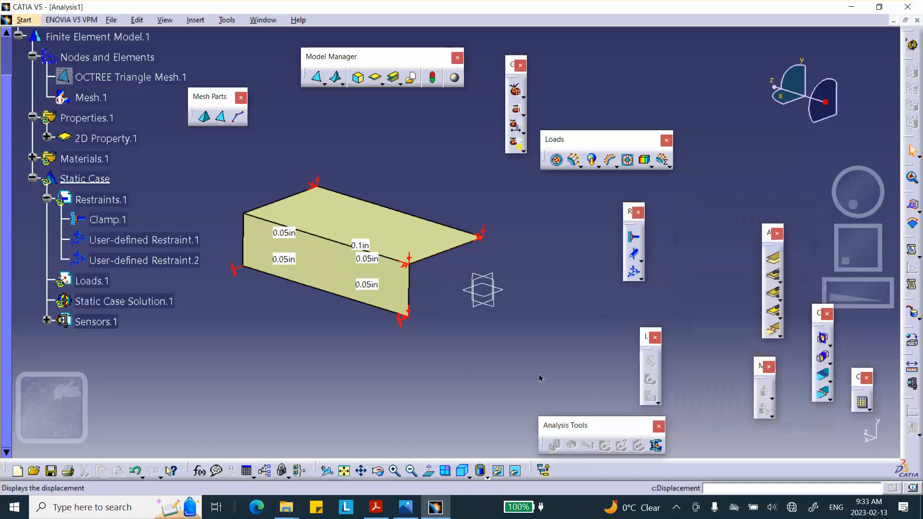
# - Apply a 100 psi pressure to the surface's upper face, directed downward
pyautogui.click(556, 160)
pyautogui.click(437, 239)
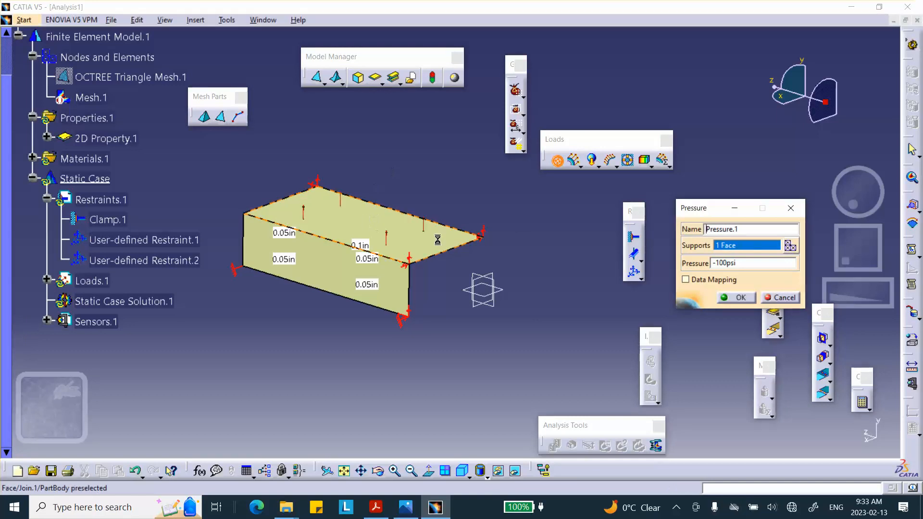
pyautogui.moveTo(473, 274); pyautogui.dragTo(444, 195, button='middle')
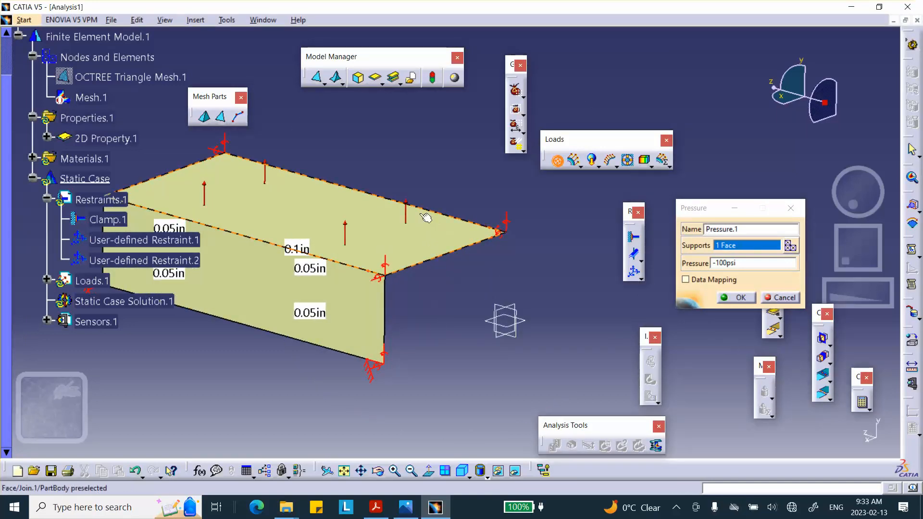
pyautogui.click(714, 263)
pyautogui.press('BackSpace')
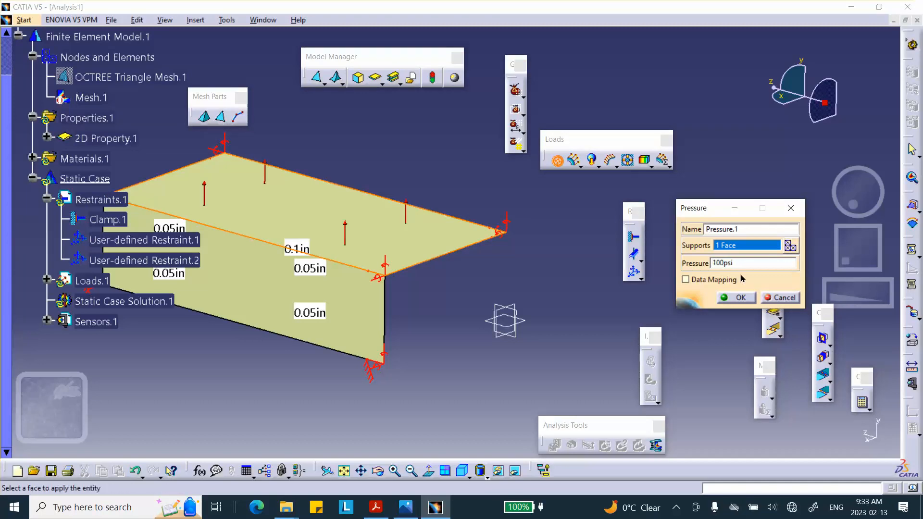
pyautogui.click(744, 294)
pyautogui.moveTo(570, 290); pyautogui.dragTo(633, 295, button='middle')
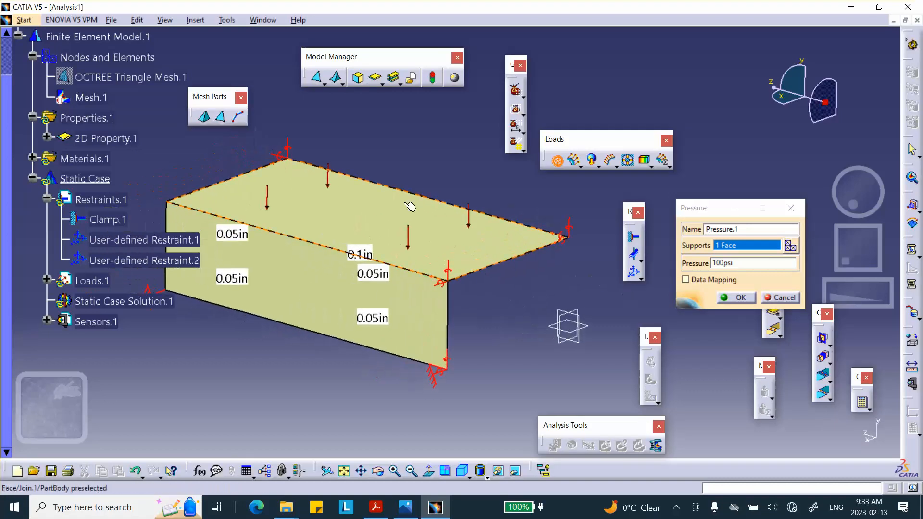
pyautogui.click(735, 298)
# - Compute the complete static analysis, accepting the resource estimate
pyautogui.click(862, 402)
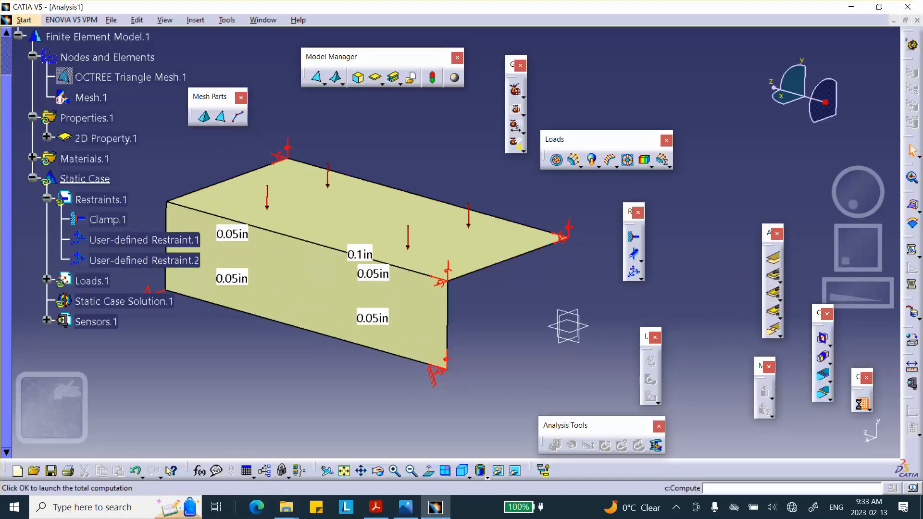
pyautogui.click(818, 441)
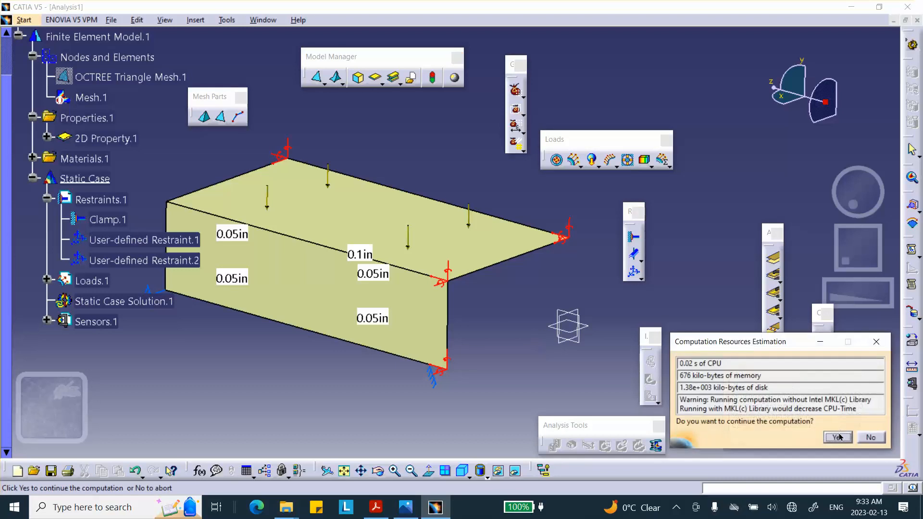
pyautogui.click(839, 437)
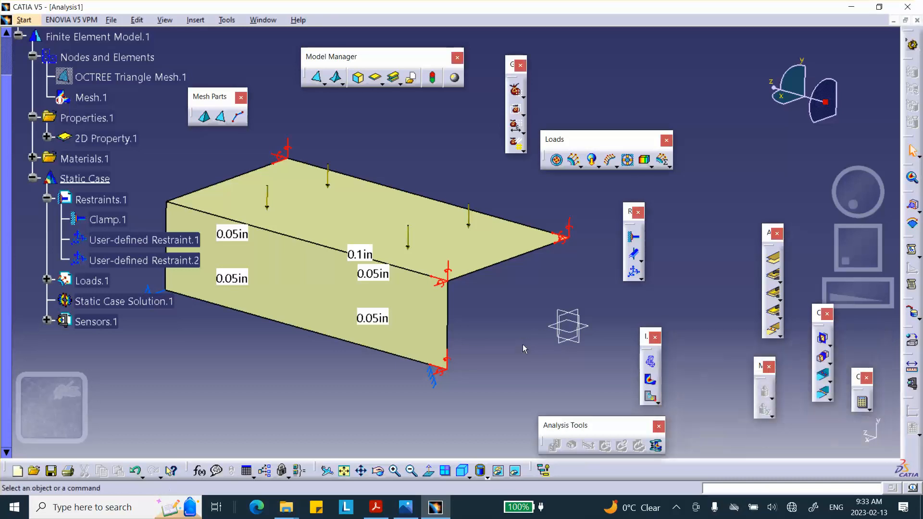
# - Display the Von Mises stress on the deformed surface as smooth shaded colours without mesh lines, and inspect it from another angle
pyautogui.click(651, 382)
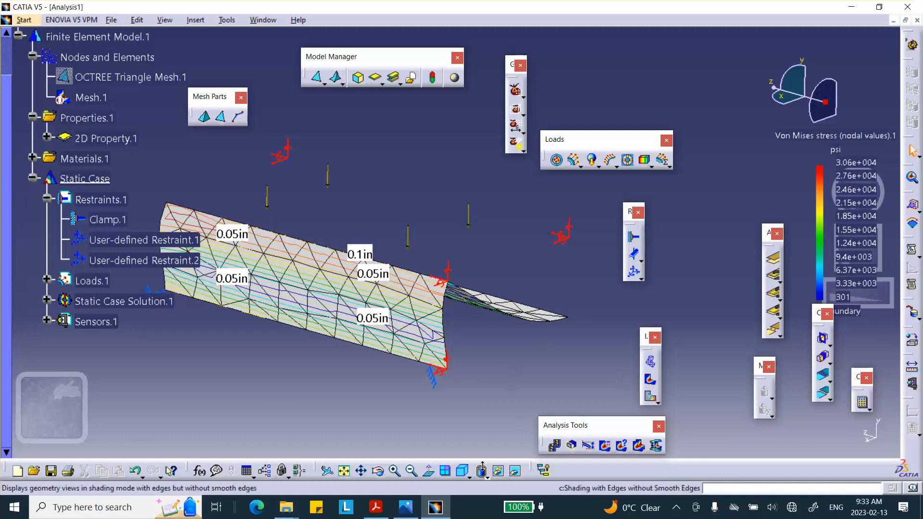
pyautogui.click(469, 475)
pyautogui.click(480, 473)
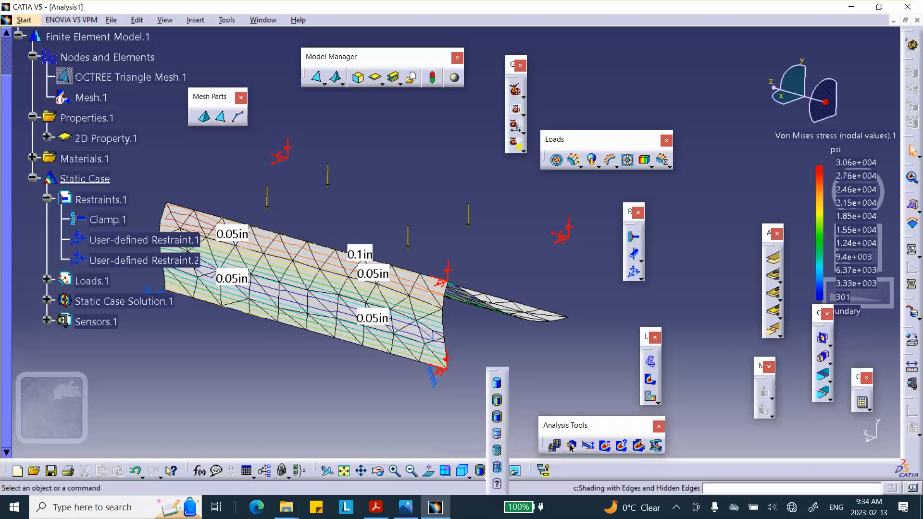
pyautogui.click(497, 383)
pyautogui.moveTo(509, 234)
pyautogui.mouseDown(button='middle')
pyautogui.moveTo(475, 265)
pyautogui.moveTo(421, 273)
pyautogui.moveTo(442, 255)
pyautogui.mouseUp(button='middle')
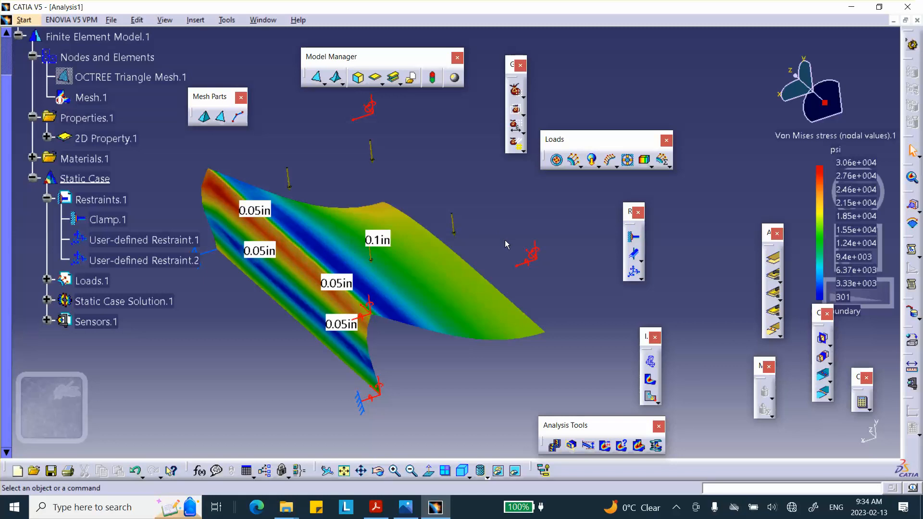
# - Close the analysis without saving, and delete Join.1 from the part body
pyautogui.click(917, 21)
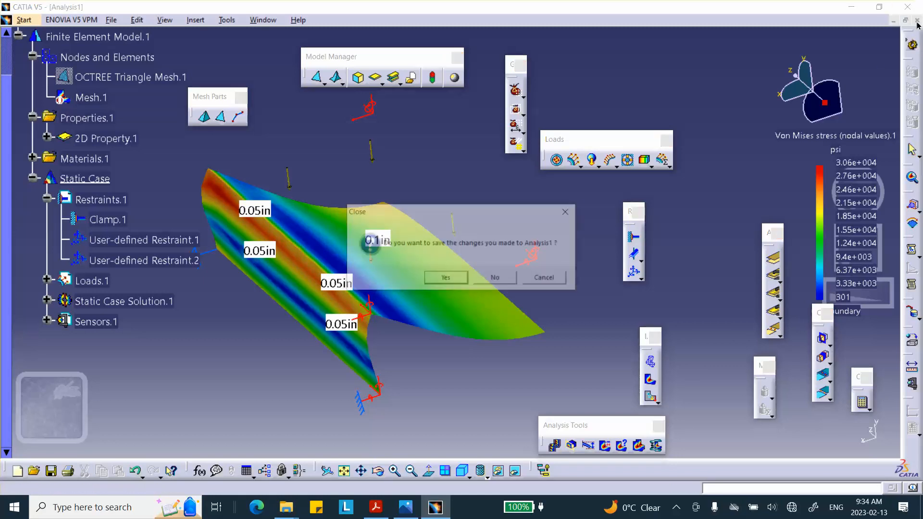
pyautogui.click(496, 279)
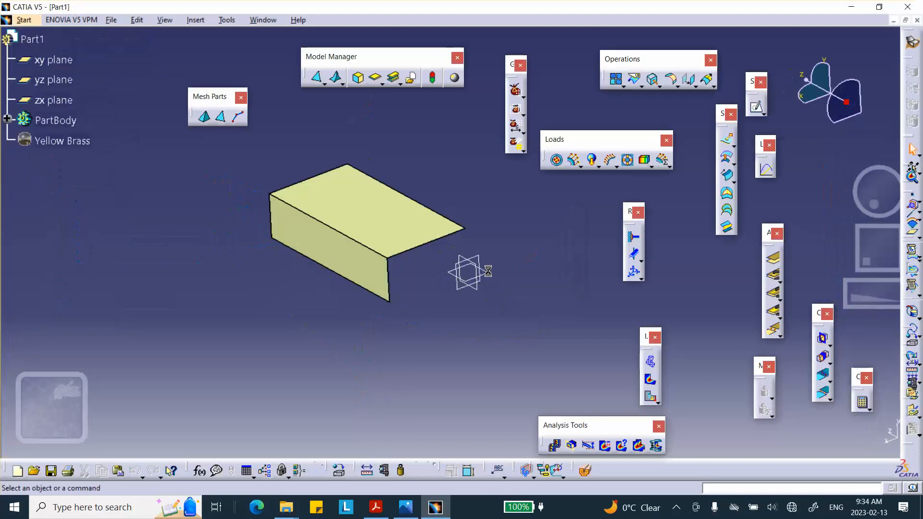
pyautogui.click(6, 119)
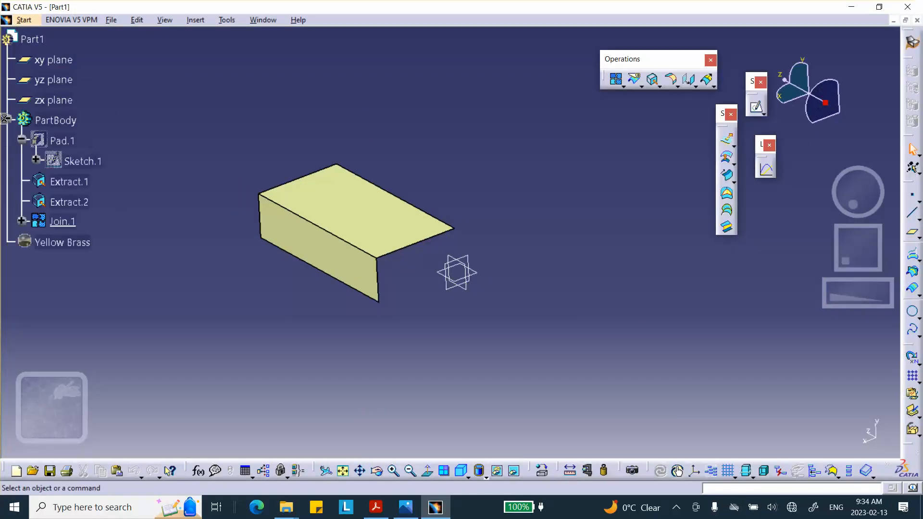
pyautogui.rightClick(67, 228)
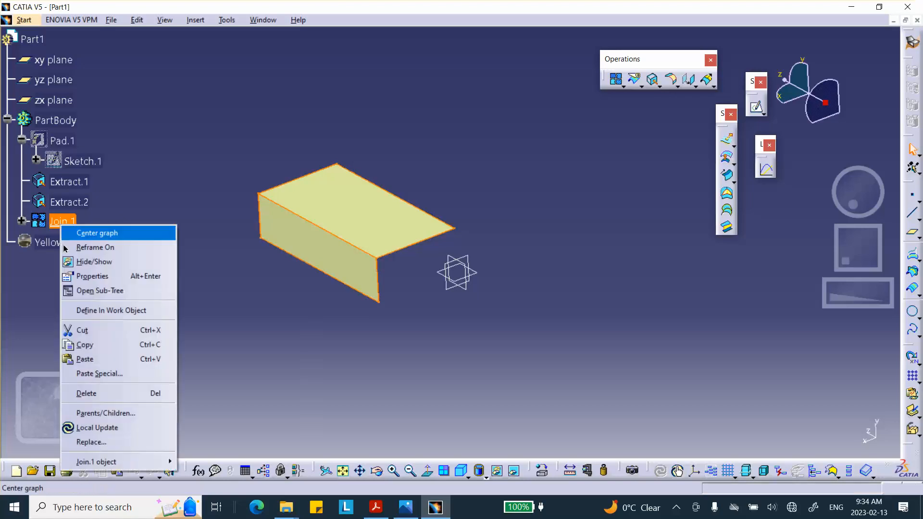
pyautogui.click(104, 393)
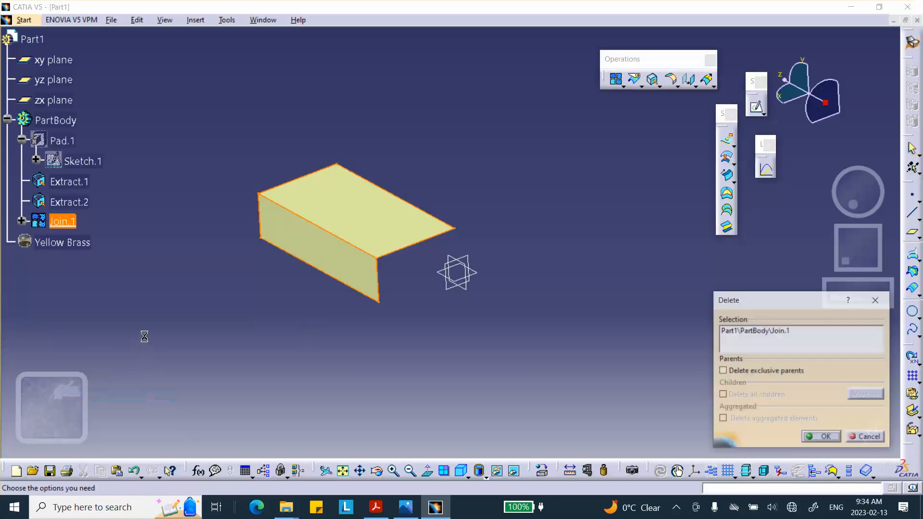
pyautogui.click(821, 437)
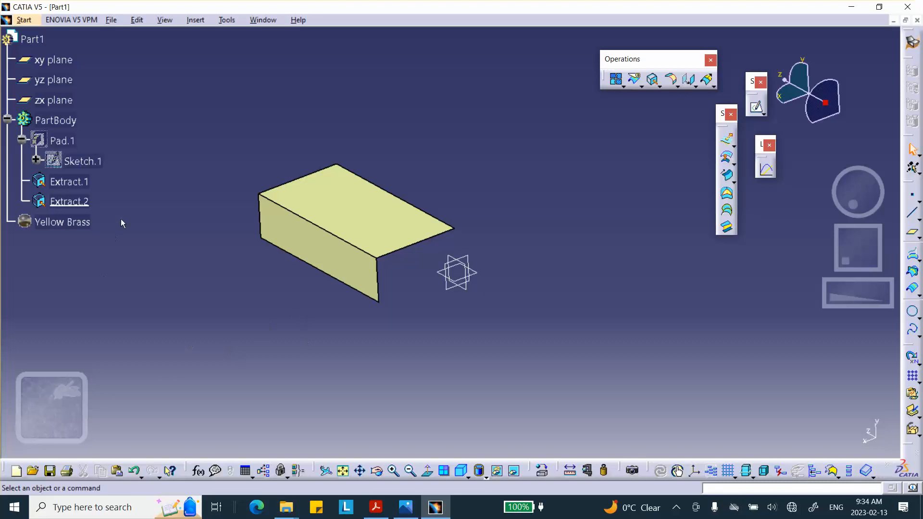
# - Bring the hidden Pad.1 solid back into view beside the extracted surfaces, and hide it again
pyautogui.click(514, 470)
pyautogui.rightClick(372, 233)
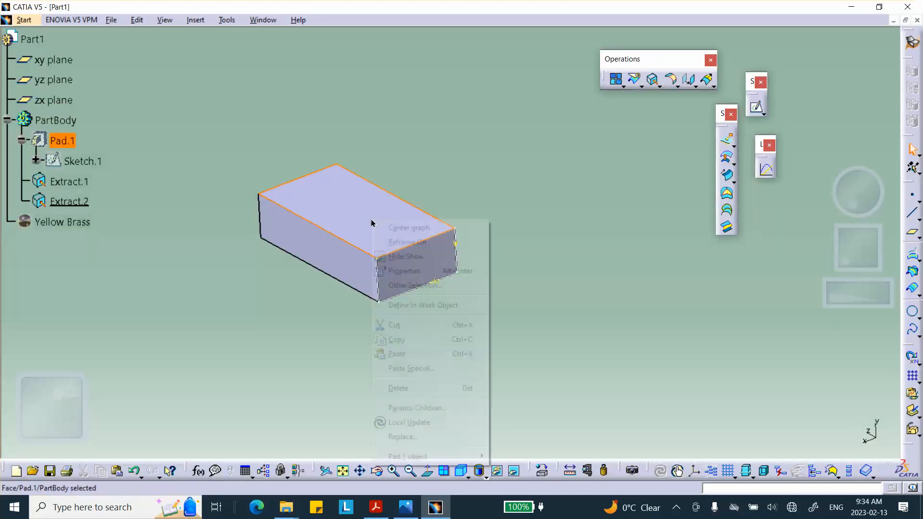
pyautogui.click(399, 258)
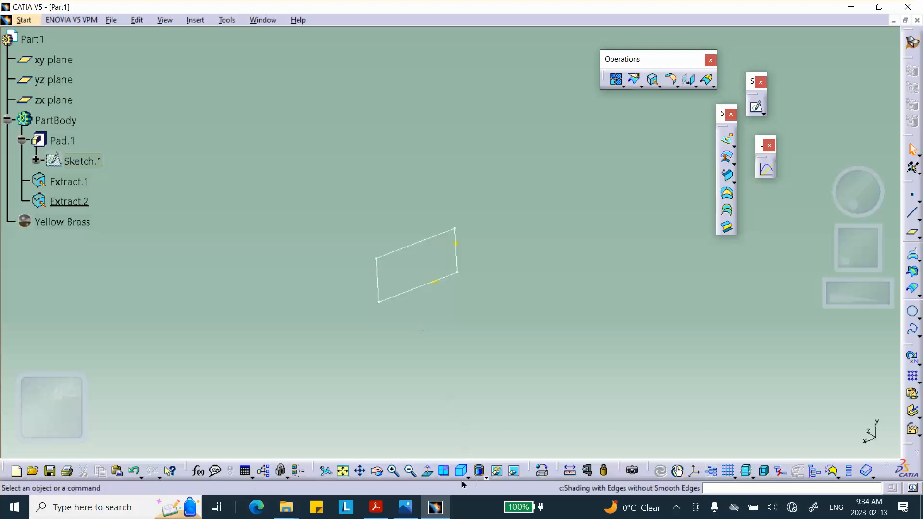
pyautogui.click(511, 468)
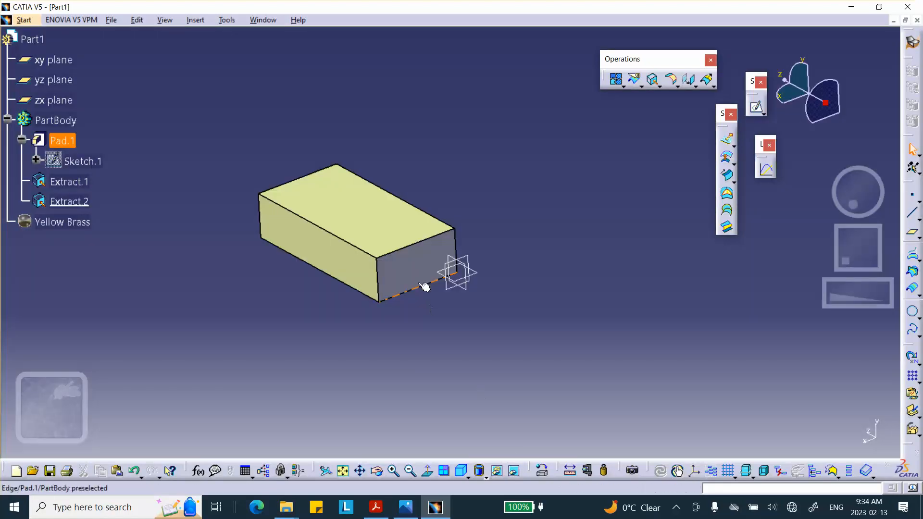
pyautogui.rightClick(419, 284)
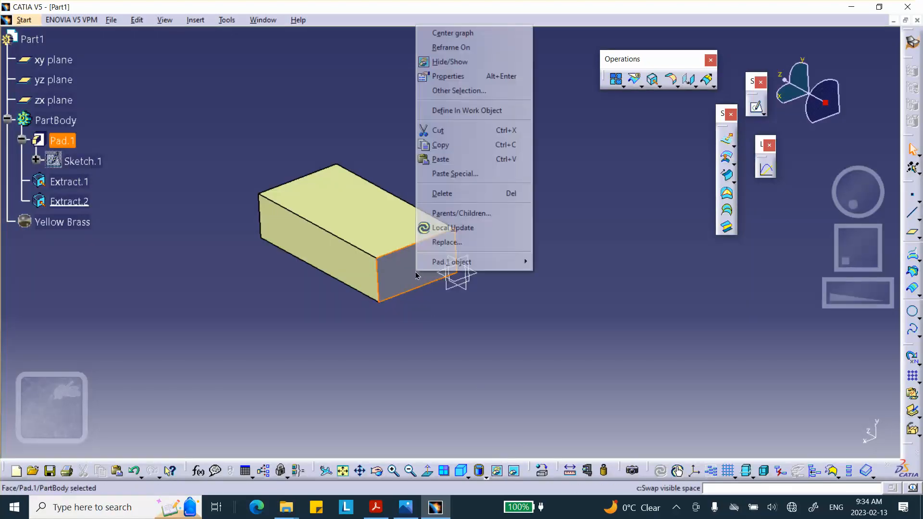
pyautogui.click(443, 63)
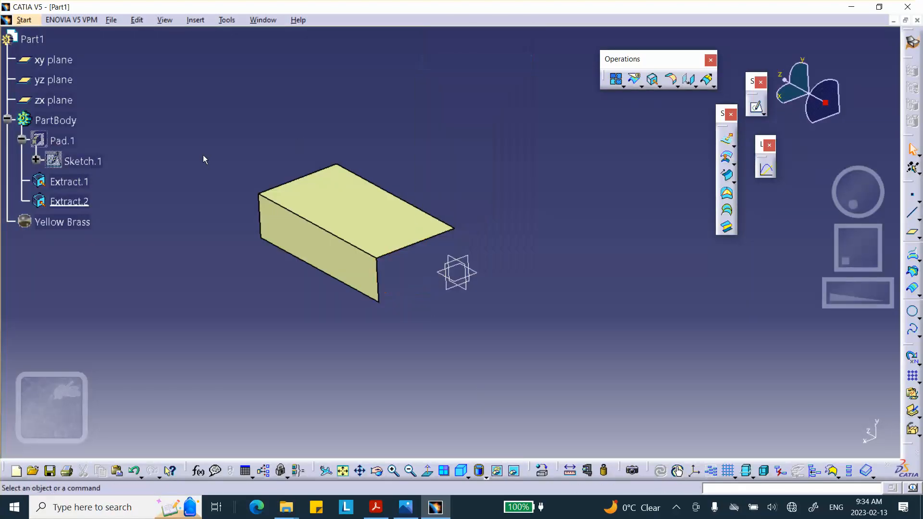
# - Start a Generative Structural Analysis of the part with a new Static Analysis case
pyautogui.click(25, 21)
pyautogui.moveTo(56, 83)
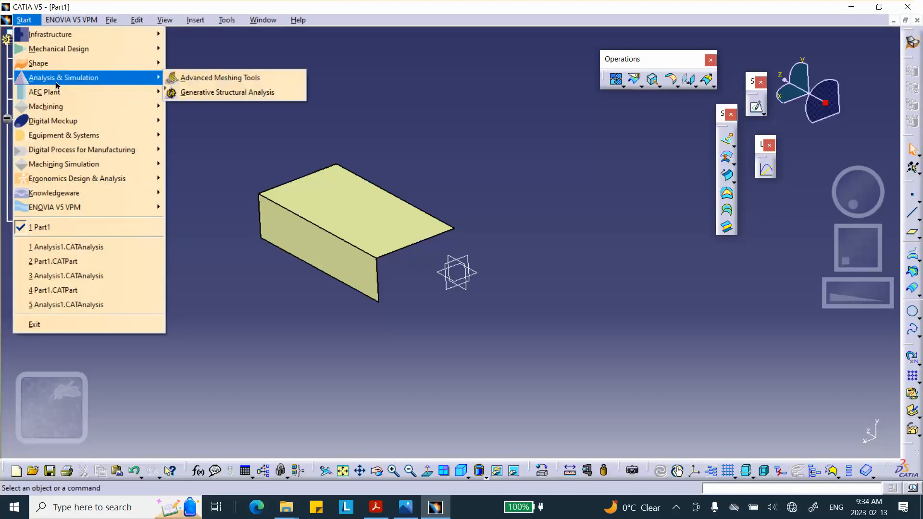
pyautogui.click(190, 94)
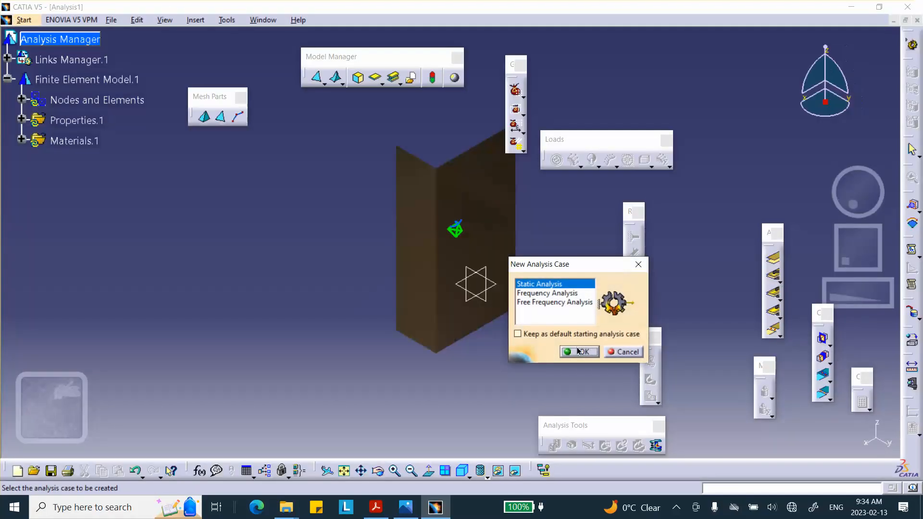
pyautogui.click(580, 351)
# - Turn the model so both surfaces face the viewer, and display it shaded with edges instead of with the material
pyautogui.moveTo(541, 342); pyautogui.dragTo(412, 126, button='middle')
pyautogui.moveTo(450, 316); pyautogui.dragTo(251, 243, button='middle')
pyautogui.click(463, 471)
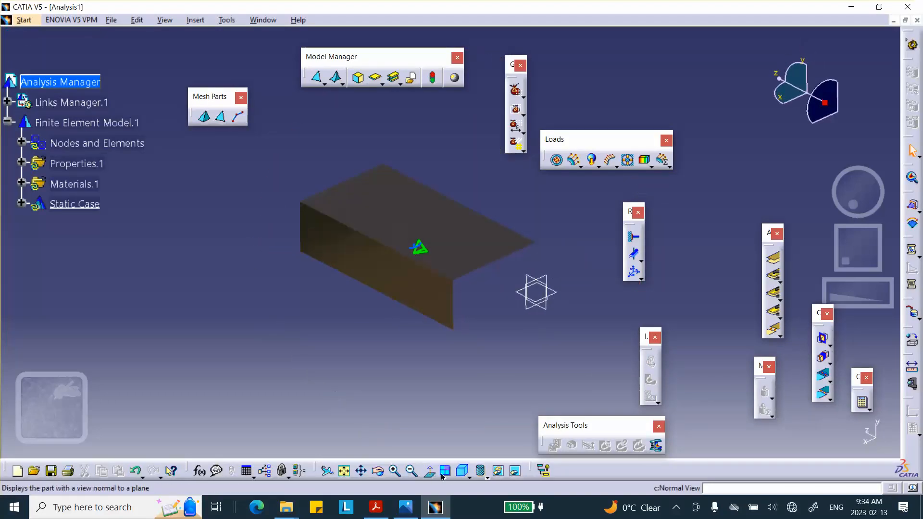
pyautogui.click(464, 475)
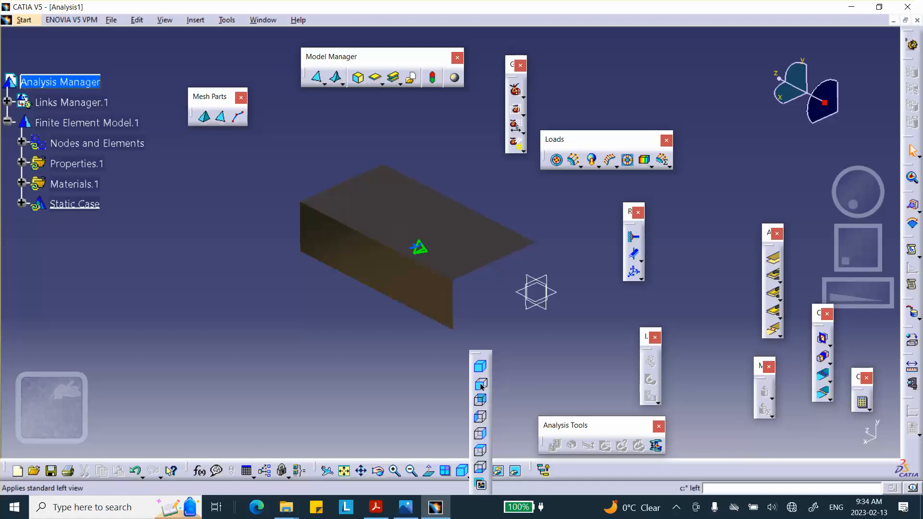
pyautogui.click(481, 474)
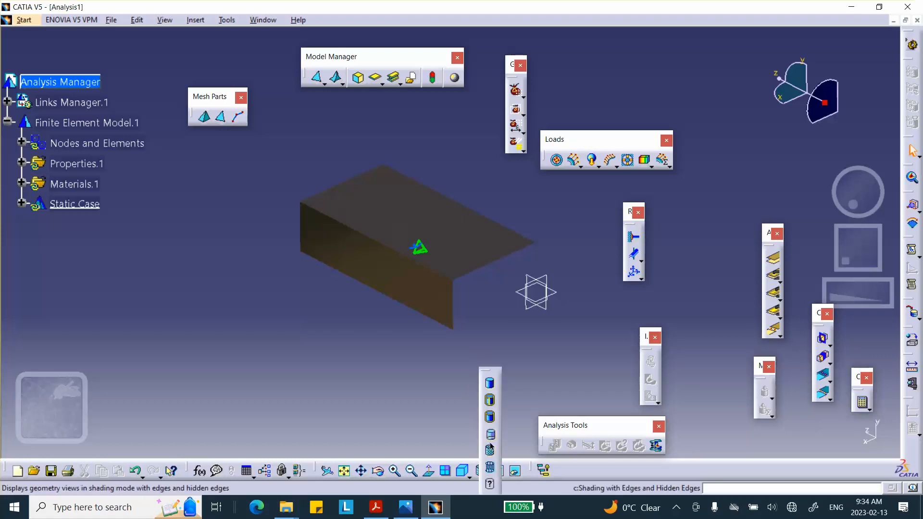
pyautogui.click(490, 448)
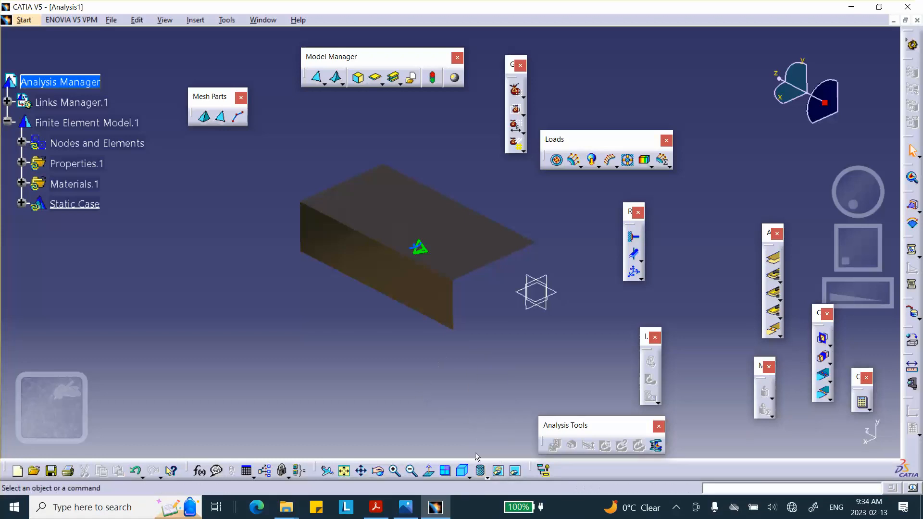
pyautogui.click(480, 470)
pyautogui.click(490, 413)
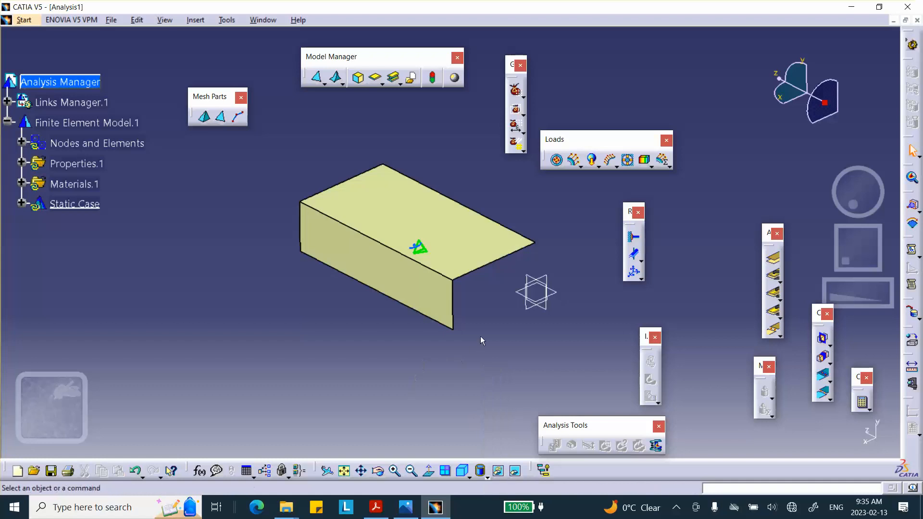
pyautogui.moveTo(482, 341); pyautogui.dragTo(446, 379, button='middle')
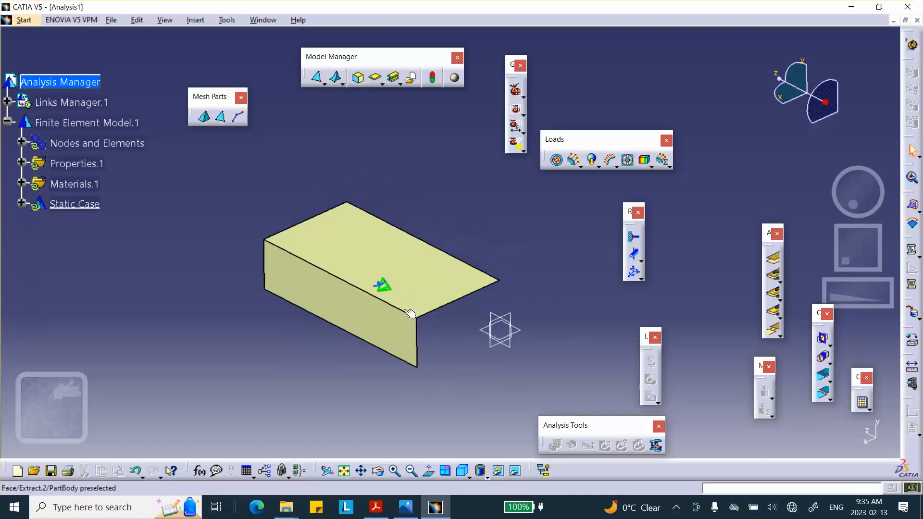
# - Delete the OCTREE tetrahedron mesh and the 3D property from the finite element model
pyautogui.click(21, 143)
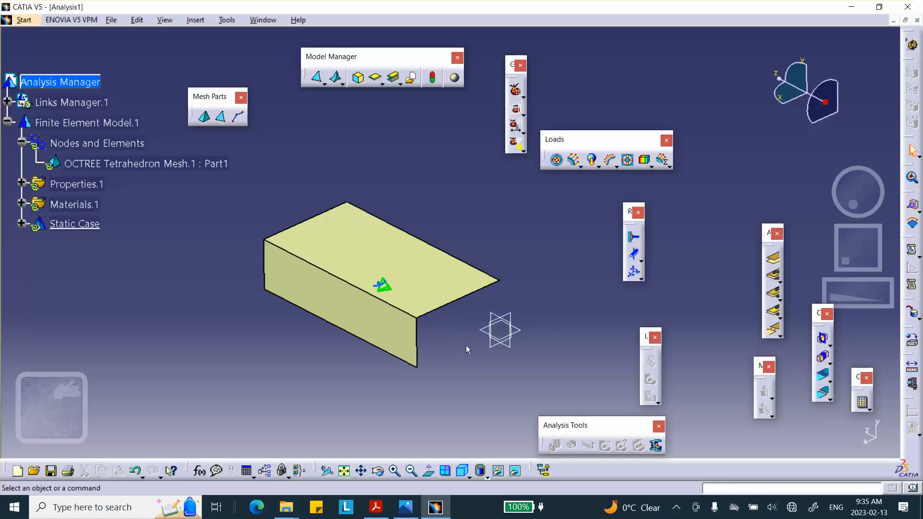
pyautogui.click(22, 183)
pyautogui.rightClick(157, 162)
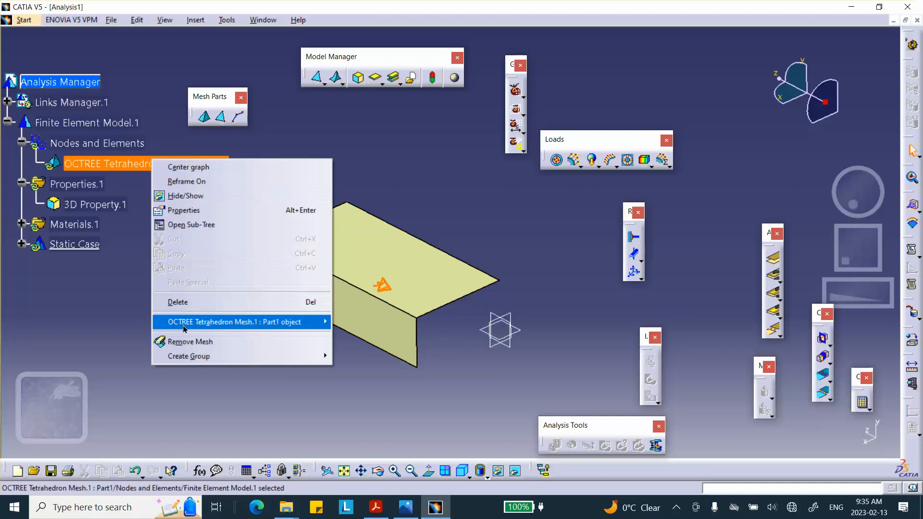
pyautogui.click(174, 306)
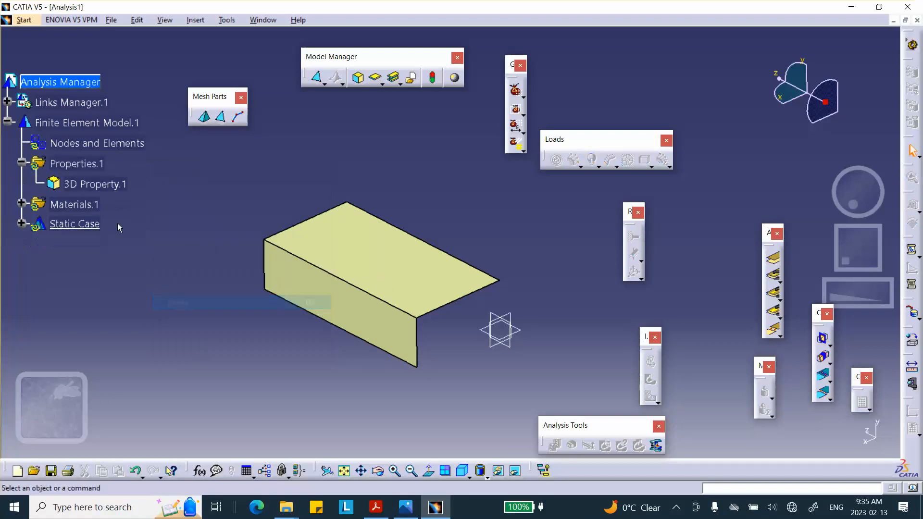
pyautogui.rightClick(102, 184)
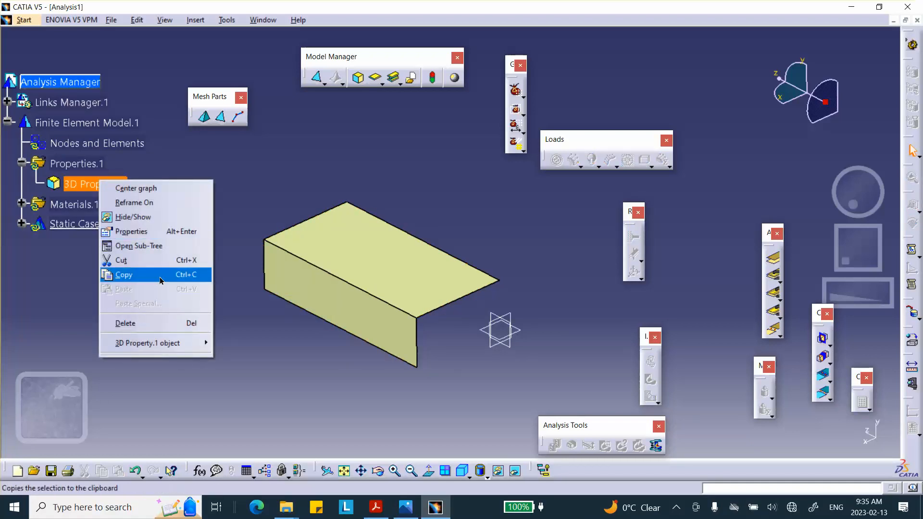
pyautogui.click(144, 323)
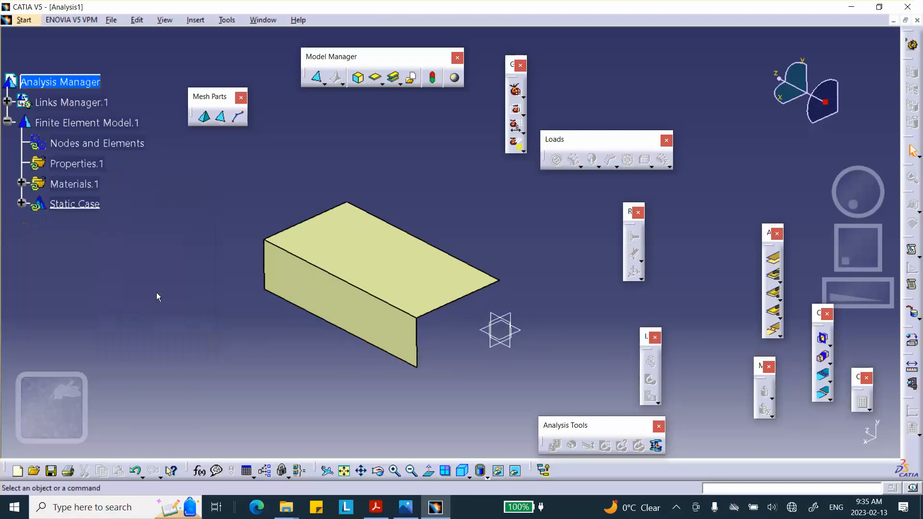
# - Apply an OCTREE triangle mesh with parabolic elements to the upper surface, keeping the proposed size and sag
pyautogui.click(220, 118)
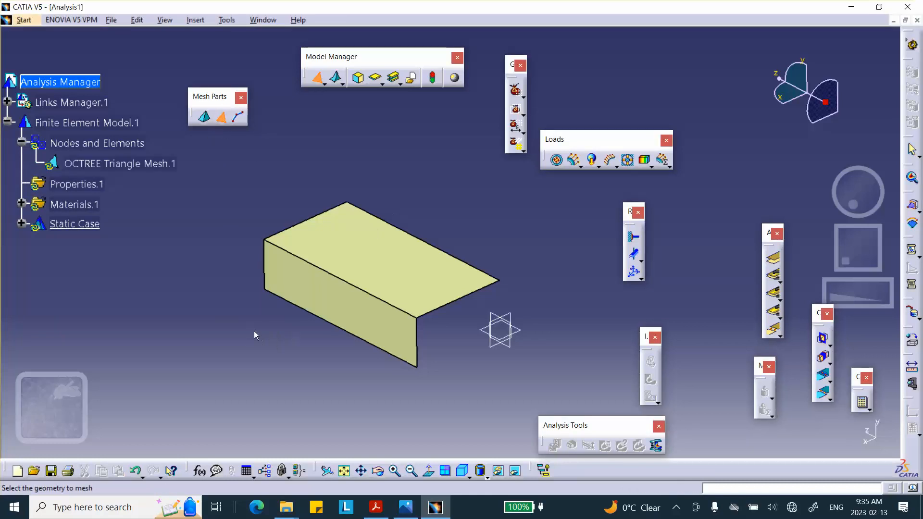
pyautogui.click(380, 218)
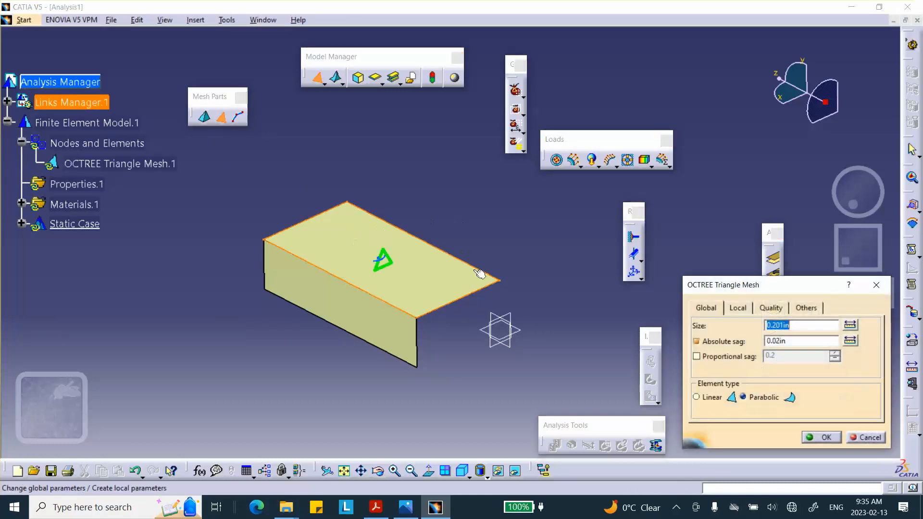
pyautogui.click(822, 437)
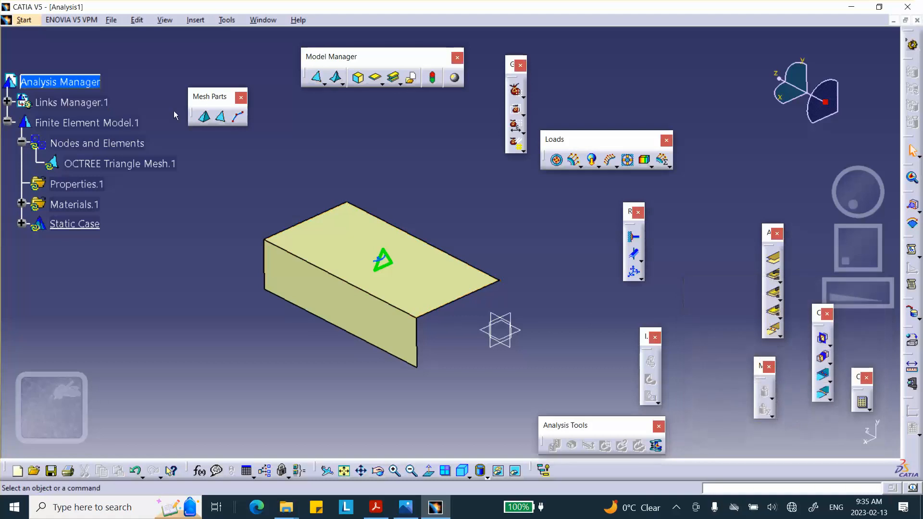
# - Create a mesh visualization of the upper surface, accepting the mesh update, and deactivate that mesh image
pyautogui.rightClick(107, 147)
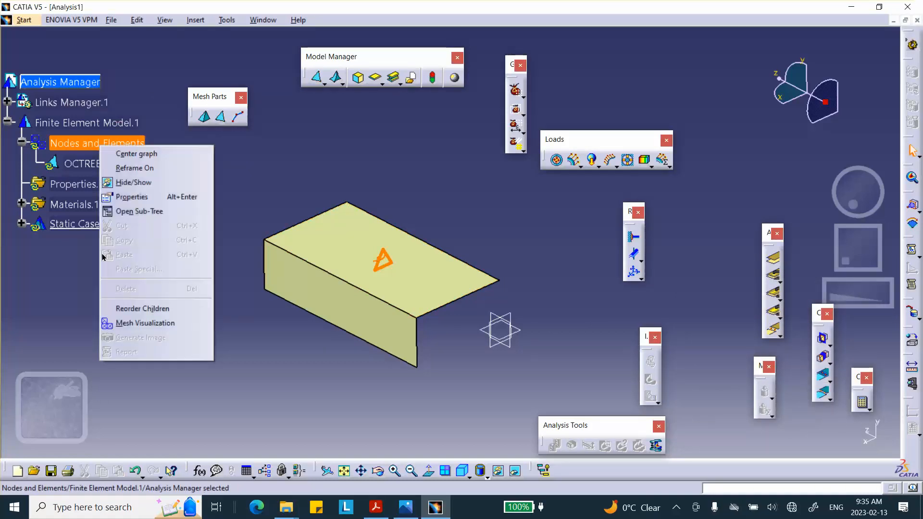
pyautogui.click(119, 323)
pyautogui.click(462, 280)
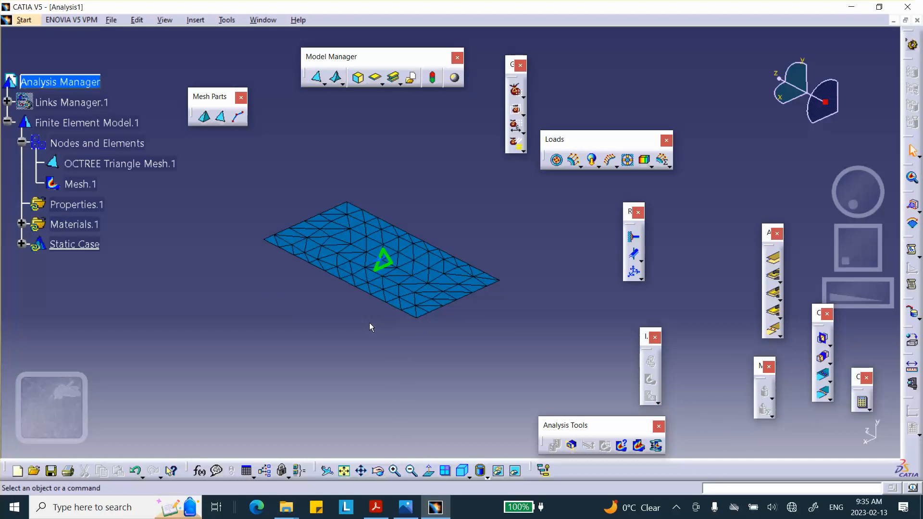
pyautogui.rightClick(80, 185)
pyautogui.click(117, 369)
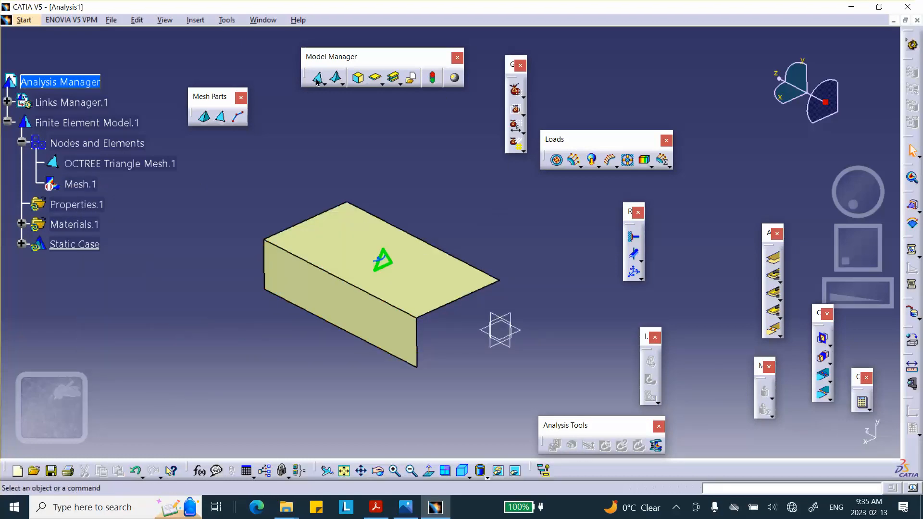
# - Apply a second parabolic OCTREE triangle mesh to the vertical surface, and reactivate the Mesh.1 image with the mesh updated
pyautogui.click(221, 117)
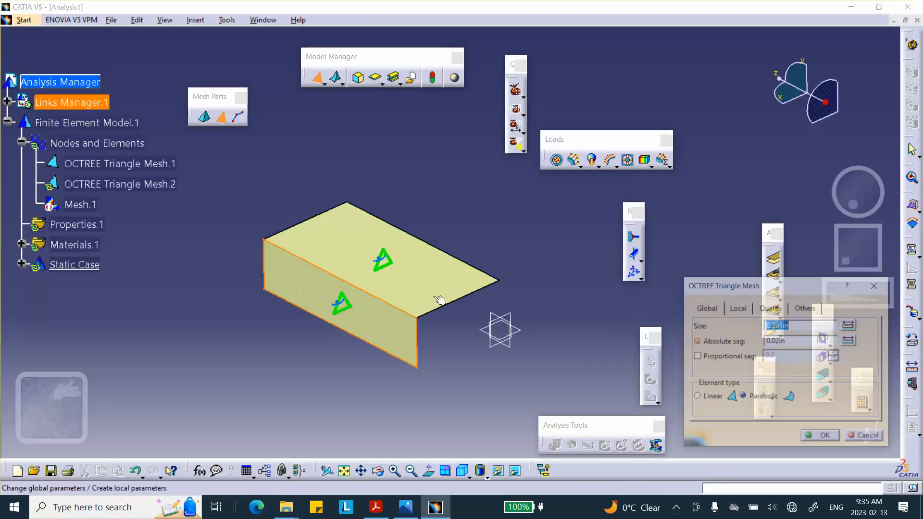
pyautogui.click(815, 437)
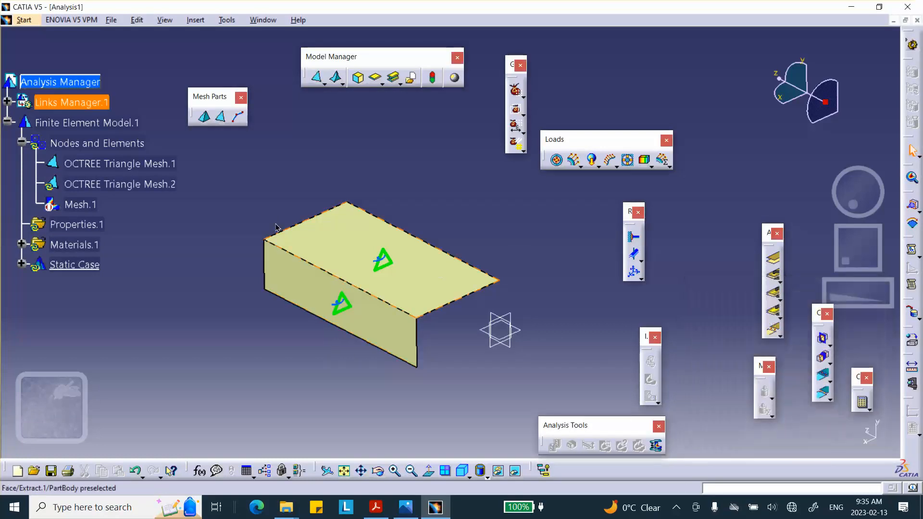
pyautogui.rightClick(105, 147)
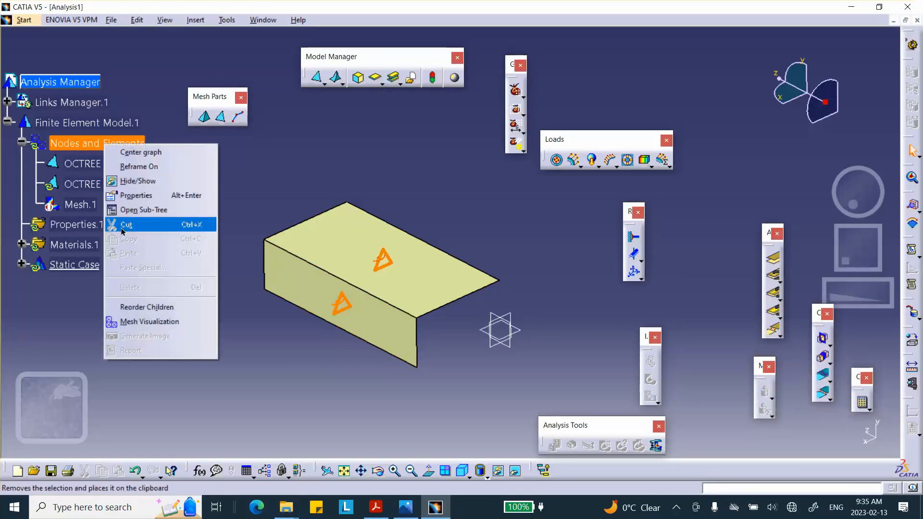
pyautogui.click(289, 149)
pyautogui.rightClick(96, 207)
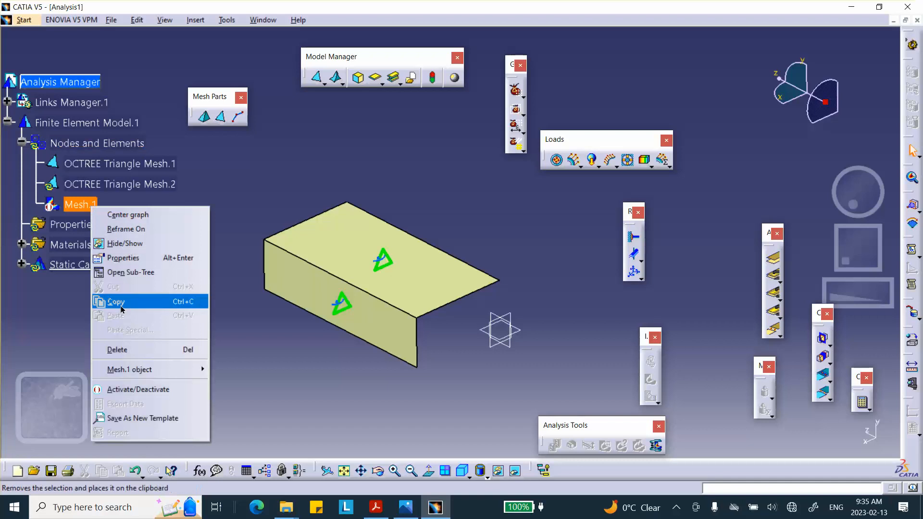
pyautogui.click(103, 389)
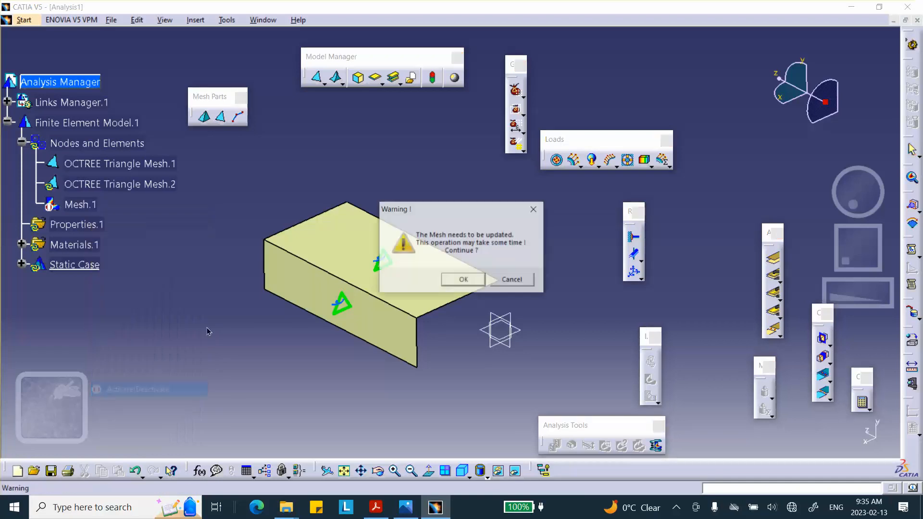
pyautogui.click(453, 279)
# - Examine the mesh nodes close up where the two surfaces meet, and deactivate the Mesh.1 image
pyautogui.moveTo(434, 303); pyautogui.dragTo(398, 130, button='middle')
pyautogui.moveTo(292, 374); pyautogui.dragTo(532, 131, button='middle')
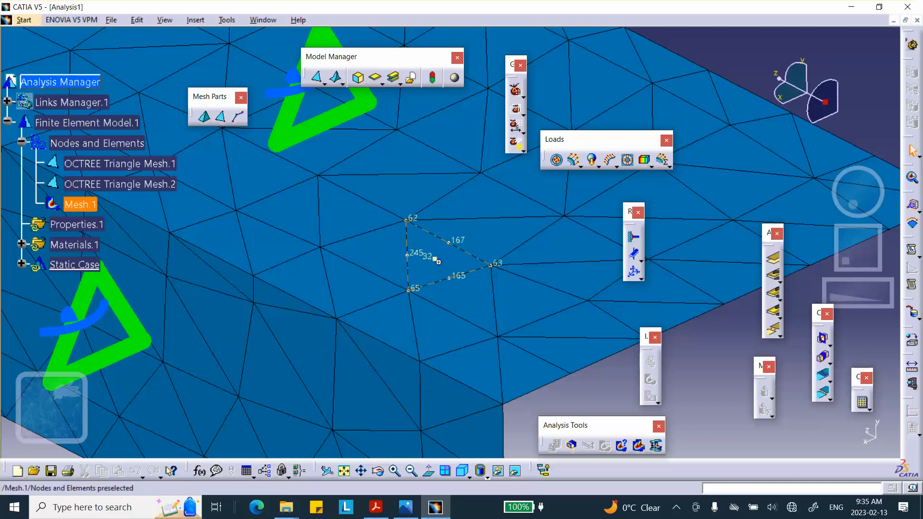
pyautogui.moveTo(439, 226); pyautogui.dragTo(457, 367, button='middle')
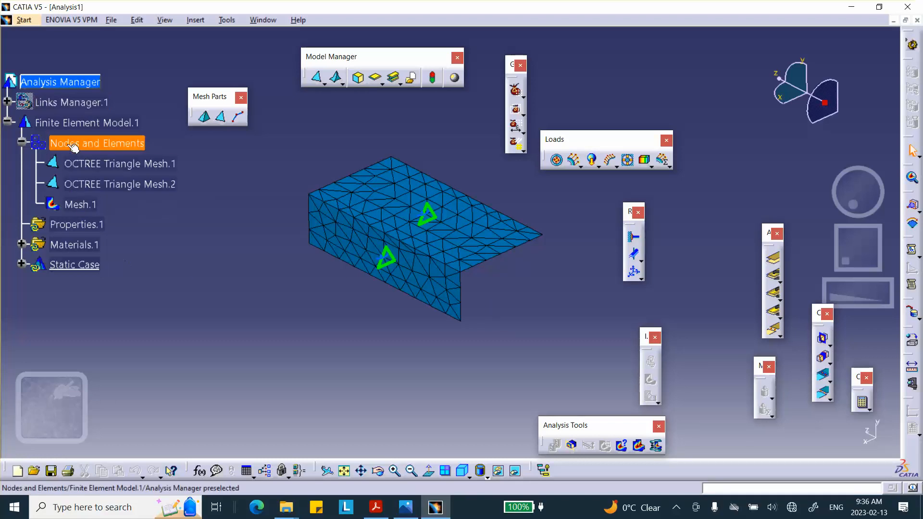
pyautogui.rightClick(80, 205)
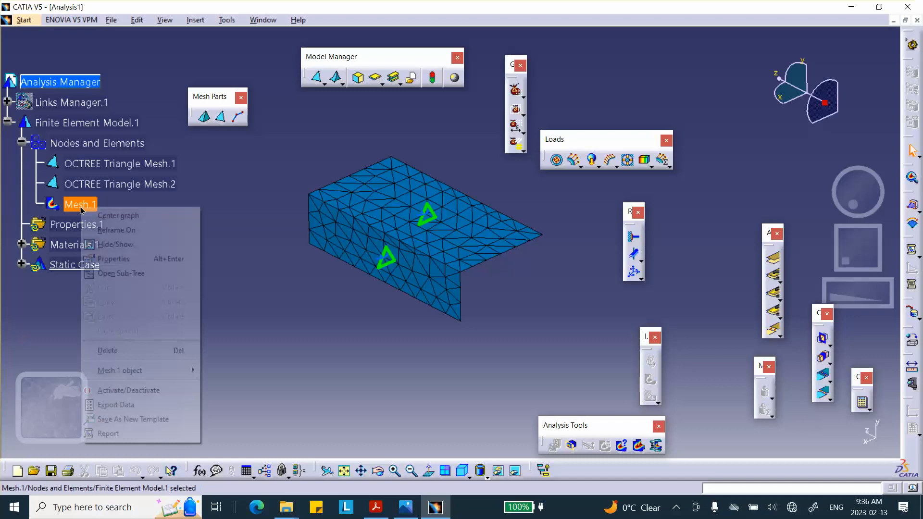
pyautogui.click(116, 392)
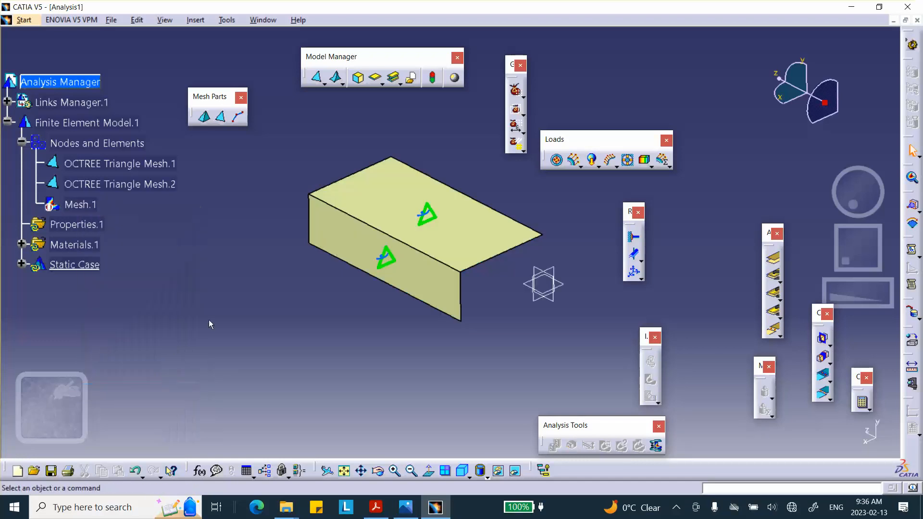
# - Assign a 2D property with a thickness of 0.1 in and an offset of 0 in to the upper surface
pyautogui.click(376, 78)
pyautogui.click(387, 200)
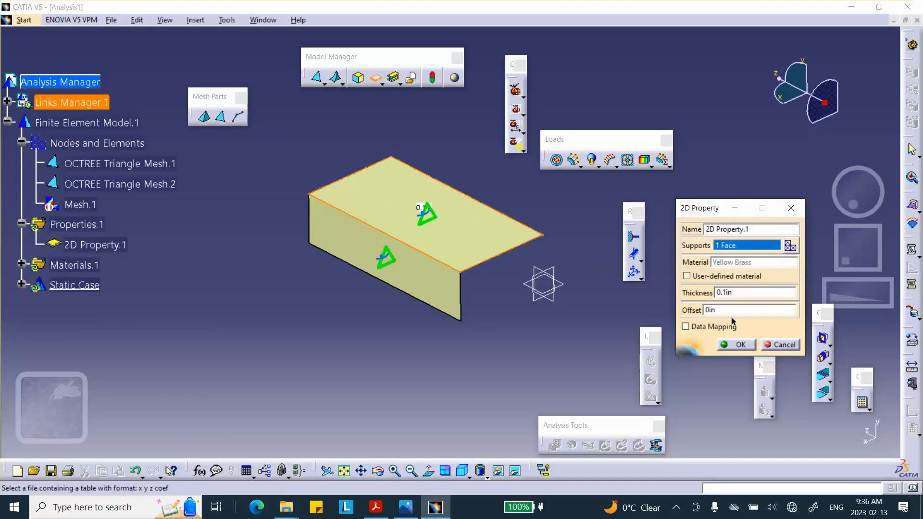
pyautogui.click(746, 344)
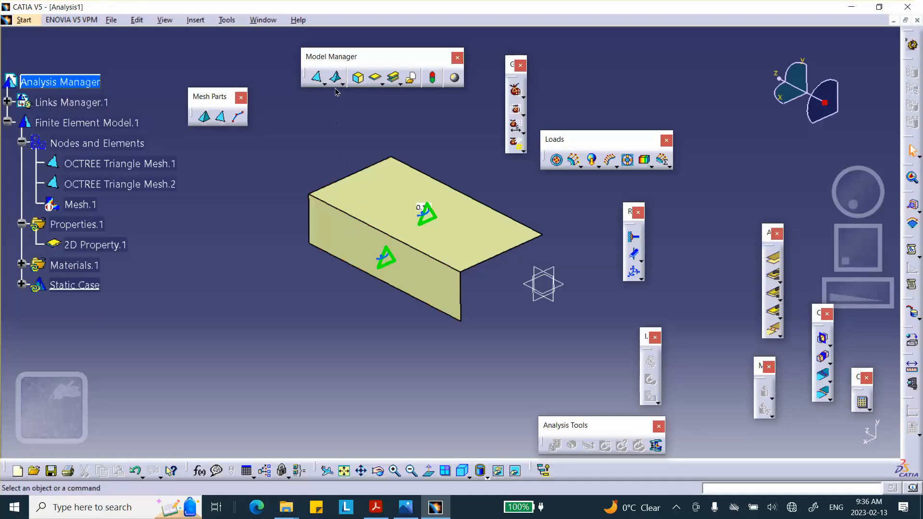
# - Assign a 2D property with a thickness of 0.05 in and an offset of 0 in to the vertical surface
pyautogui.click(376, 82)
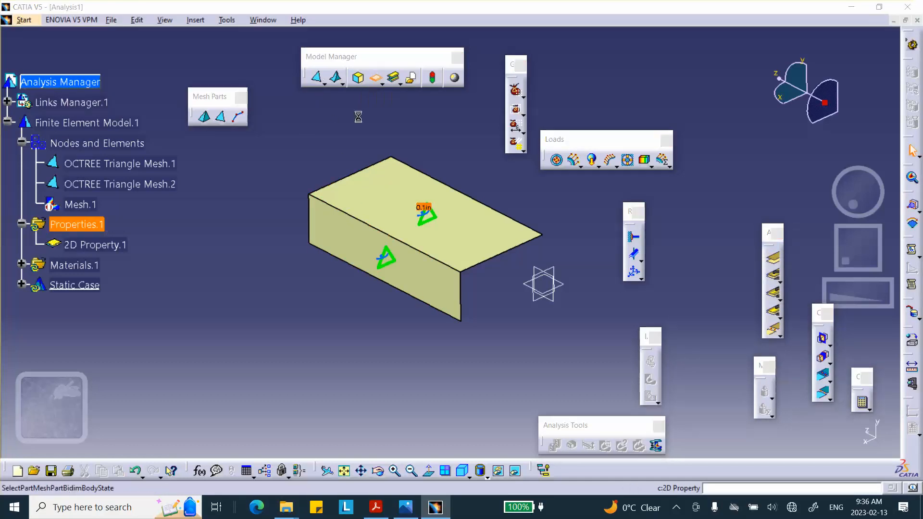
pyautogui.click(381, 251)
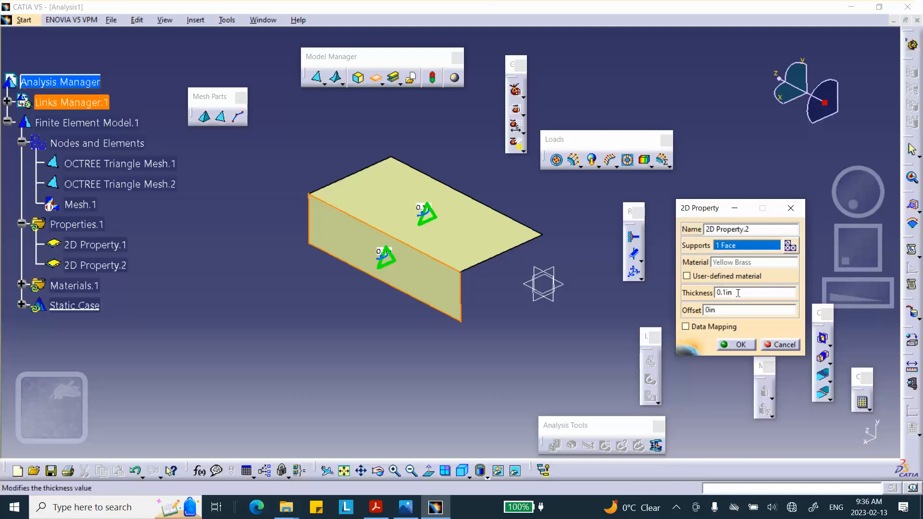
pyautogui.doubleClick(738, 292)
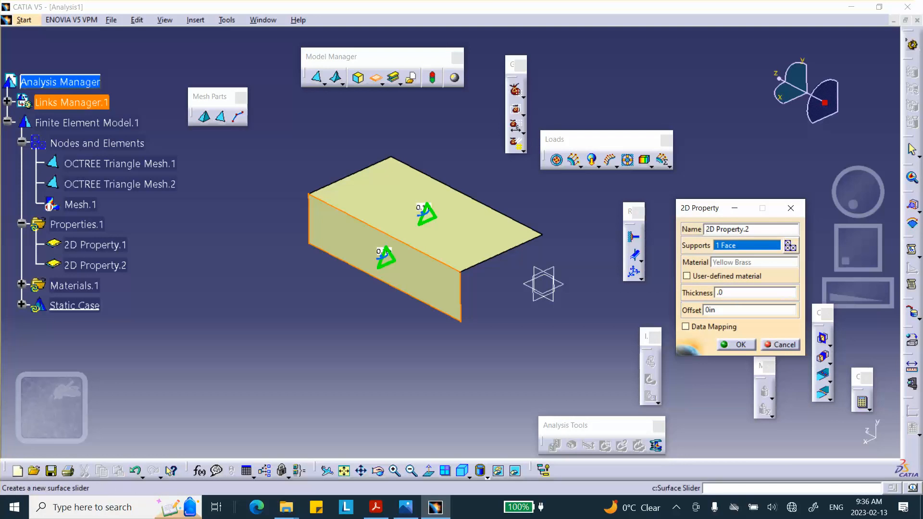
pyautogui.click(745, 344)
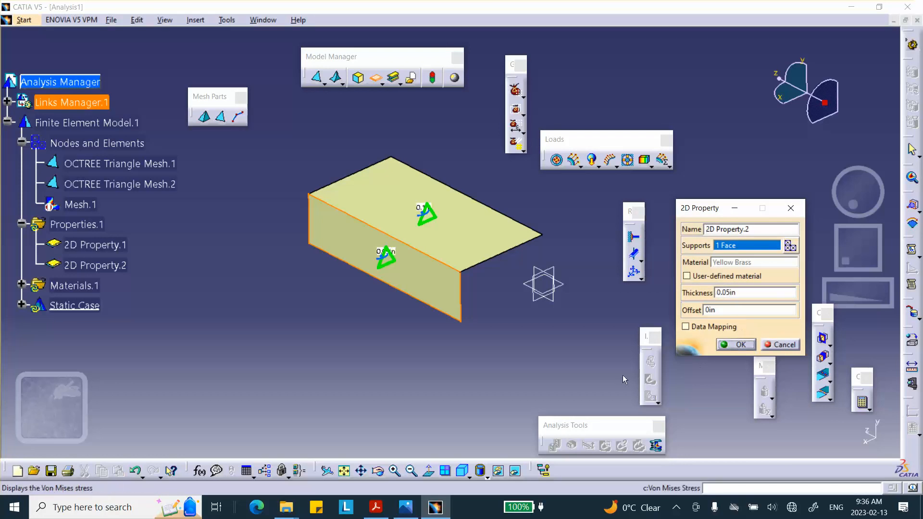
pyautogui.click(740, 347)
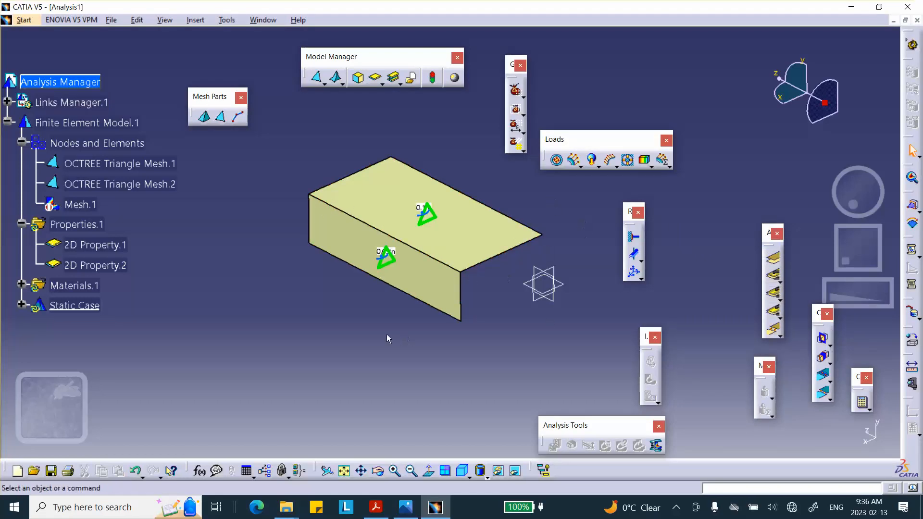
# - Clamp the lower long edge of the vertical surface
pyautogui.click(633, 238)
pyautogui.click(399, 288)
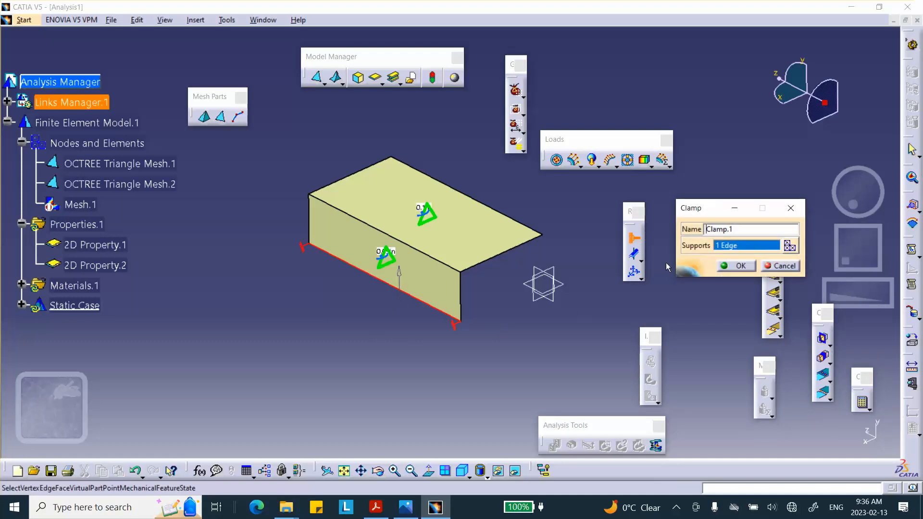
pyautogui.click(724, 266)
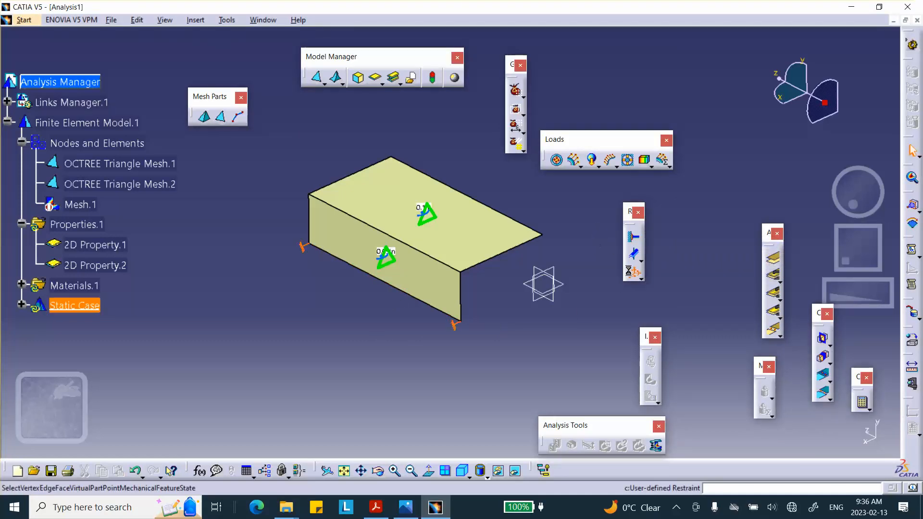
# - Apply a user-defined restraint to the upper surface's far long edge, restraining only translation 1, rotation 2 and rotation 3 in the global axis system
pyautogui.click(633, 272)
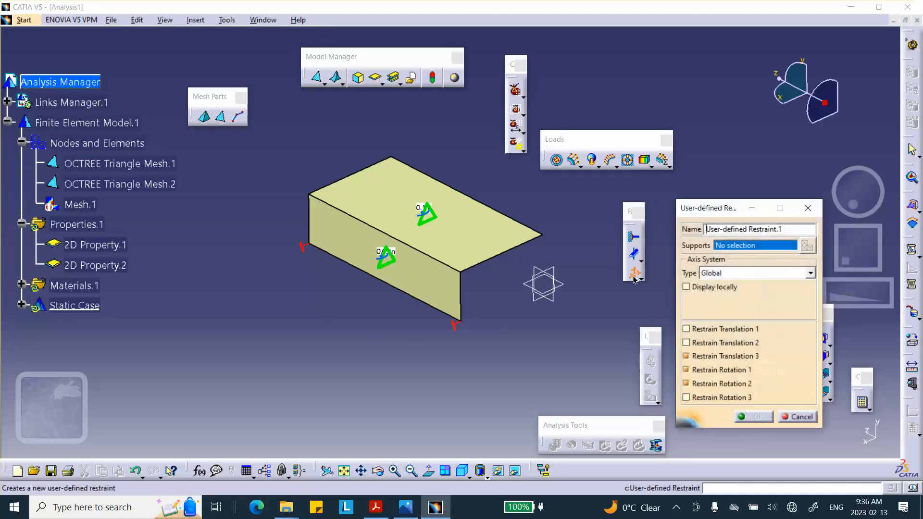
pyautogui.click(503, 213)
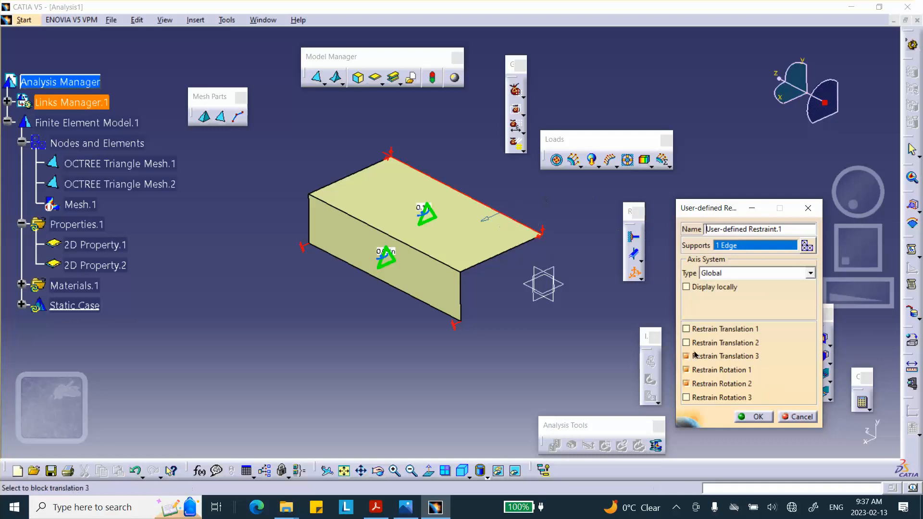
pyautogui.click(686, 384)
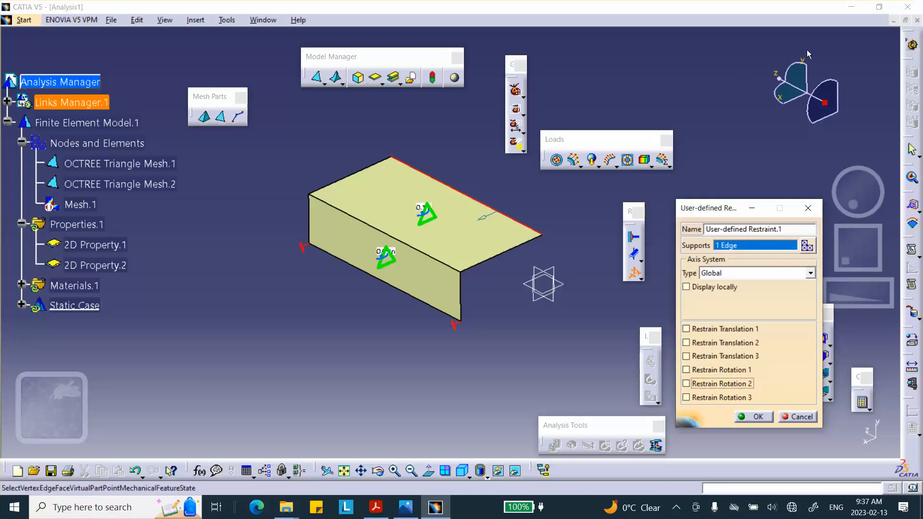
pyautogui.click(687, 328)
pyautogui.click(687, 384)
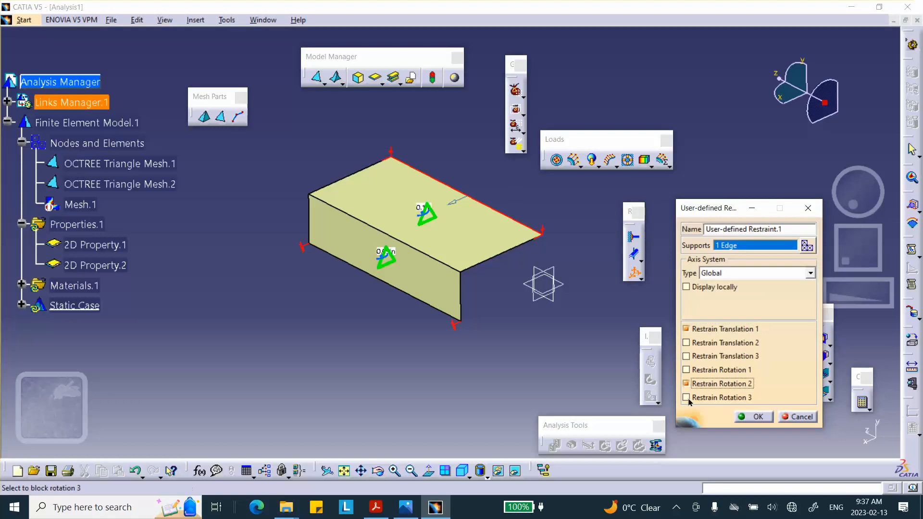
pyautogui.click(686, 397)
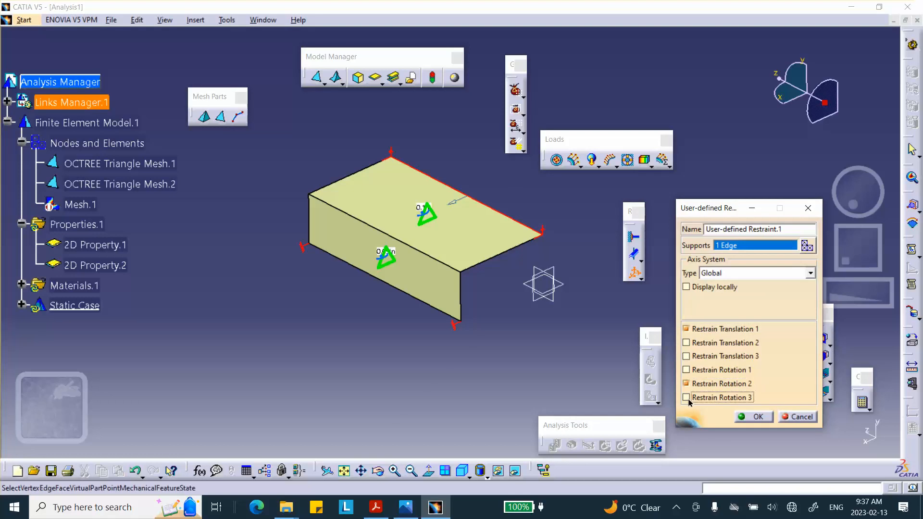
pyautogui.click(759, 420)
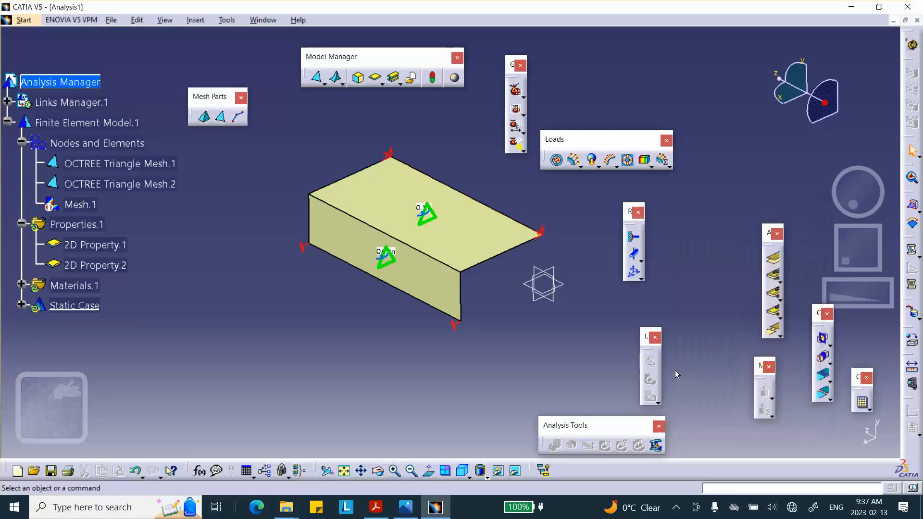
# - Apply a user-defined restraint to the near short edges of both surfaces, restraining only translation 3, rotation 1 and rotation 2
pyautogui.click(633, 271)
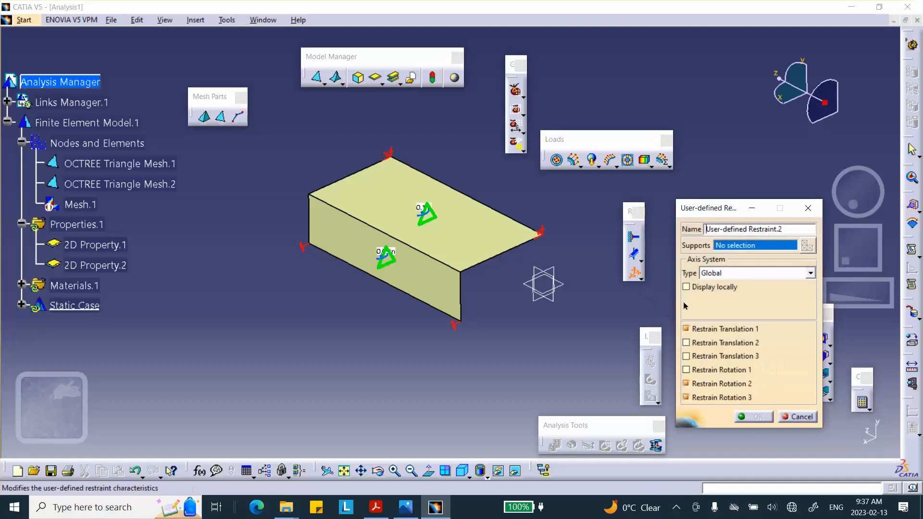
pyautogui.click(686, 329)
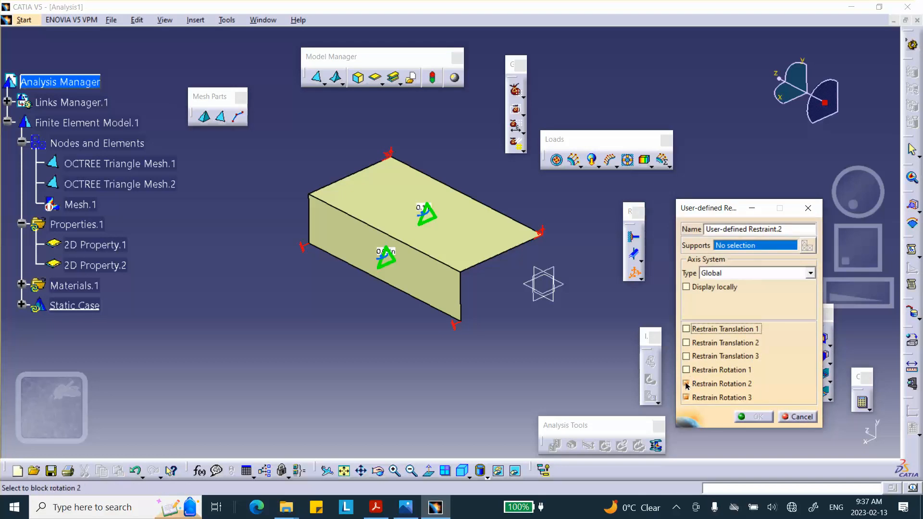
pyautogui.click(686, 384)
pyautogui.click(687, 398)
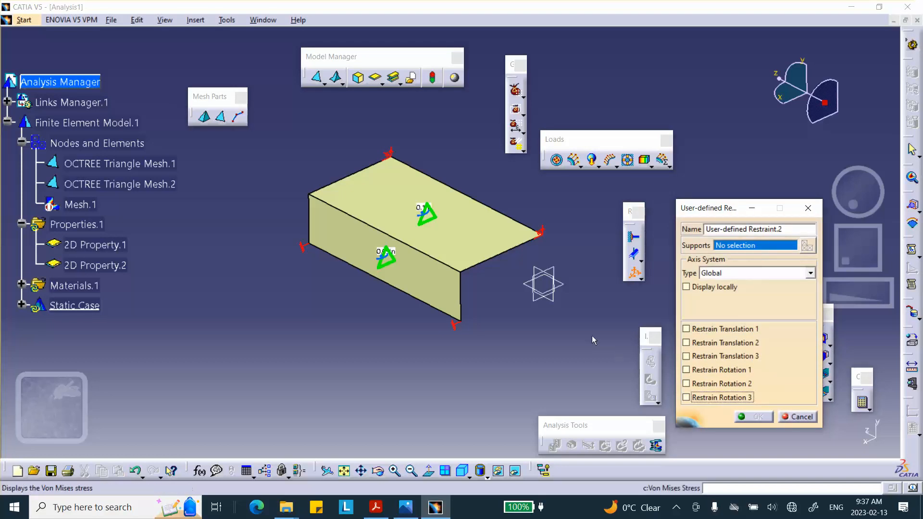
pyautogui.click(498, 255)
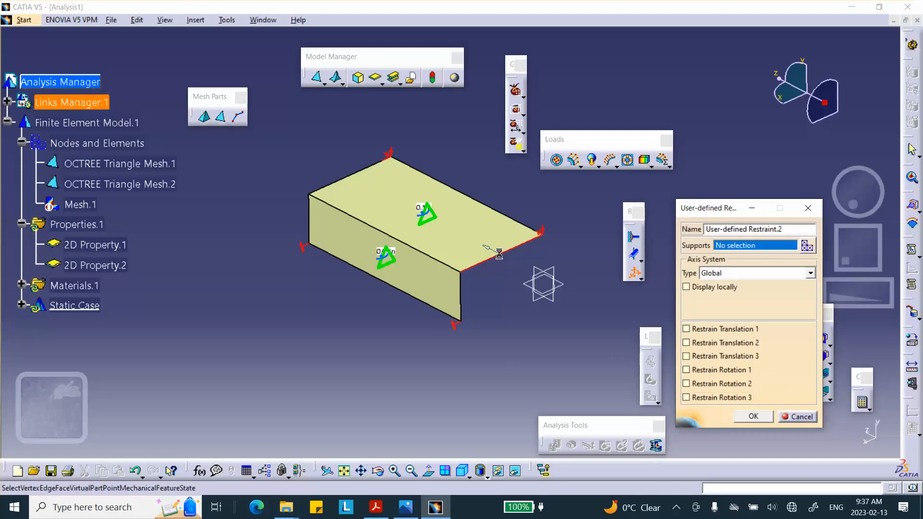
pyautogui.click(463, 307)
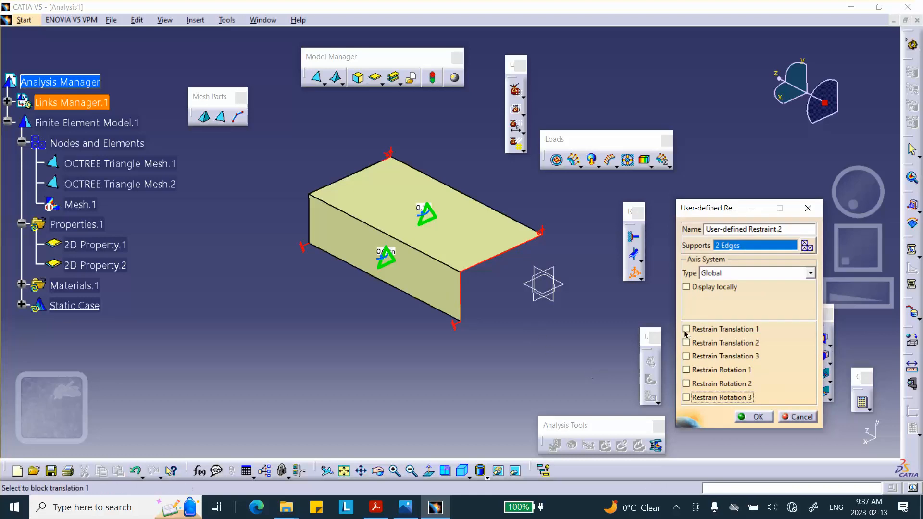
pyautogui.click(686, 356)
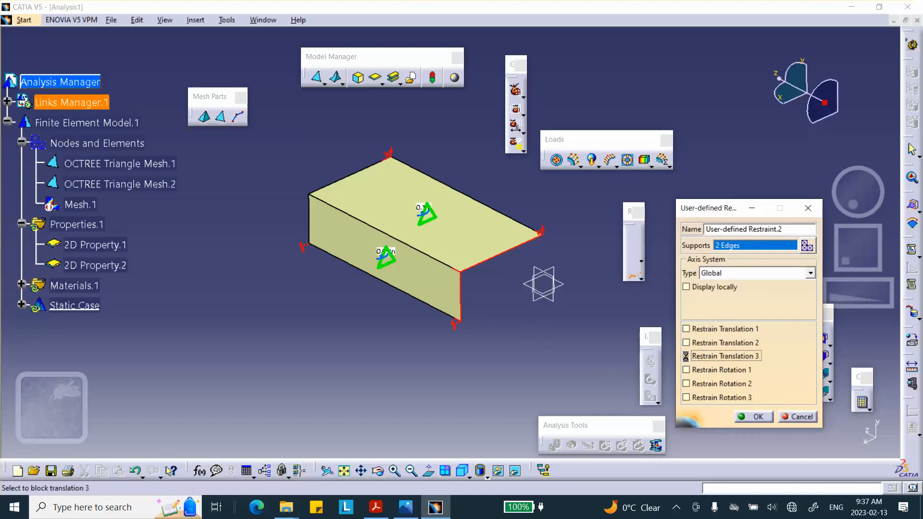
pyautogui.click(686, 383)
pyautogui.click(756, 417)
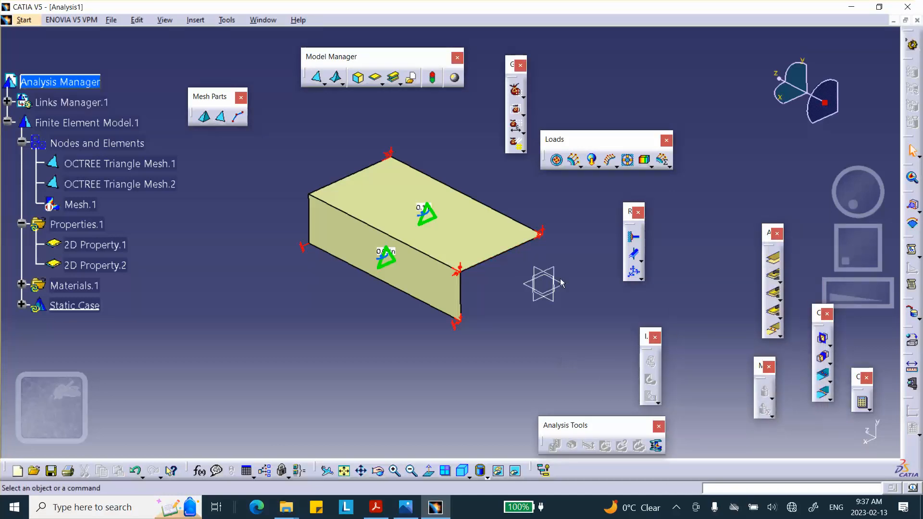
# - Apply a pressure of 100 psi to the upper surface
pyautogui.click(557, 160)
pyautogui.click(402, 202)
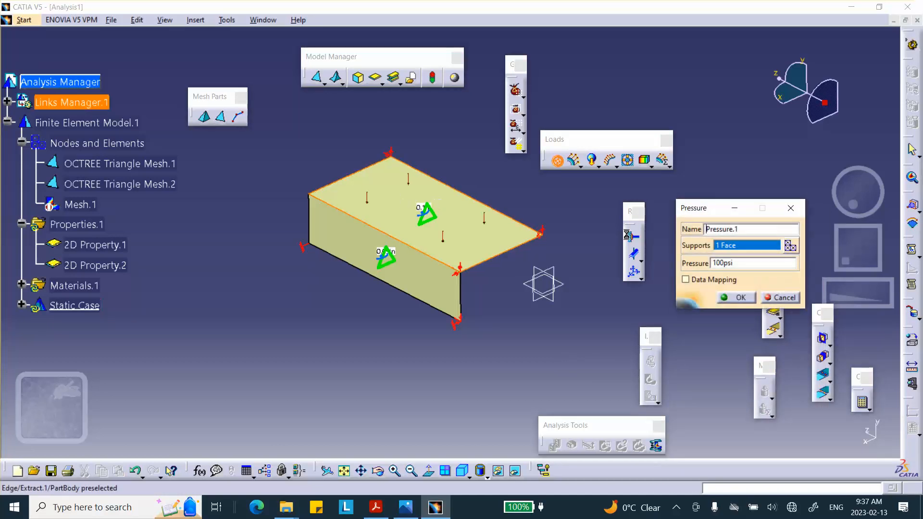
pyautogui.click(734, 297)
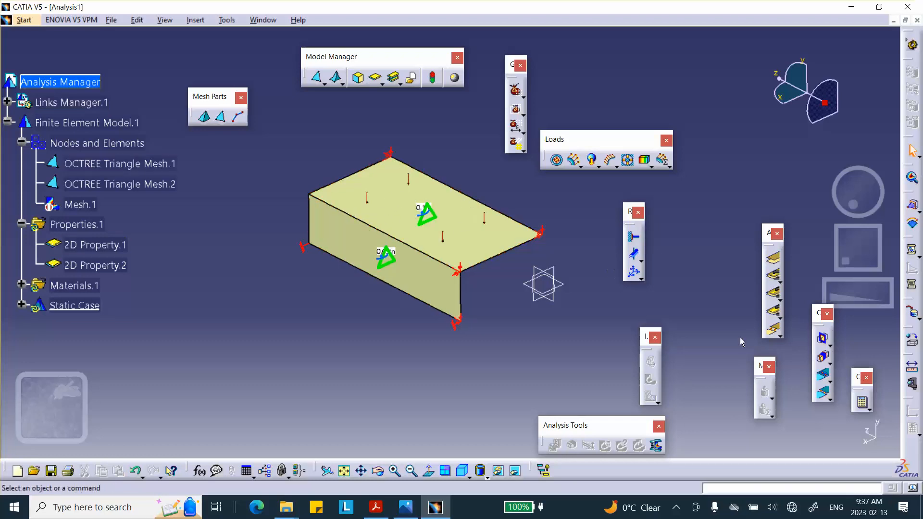
# - Run the computation for all analysis cases, accepting the resource estimate
pyautogui.click(862, 402)
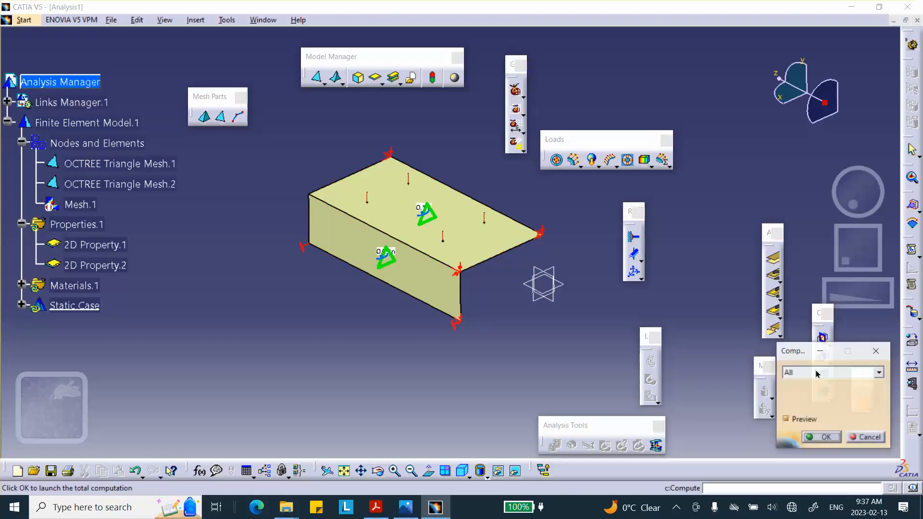
pyautogui.click(820, 437)
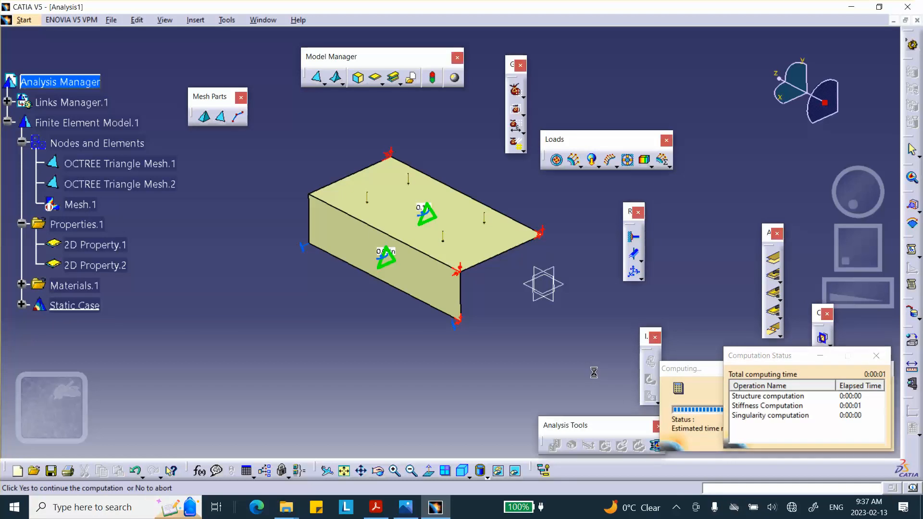
pyautogui.click(838, 437)
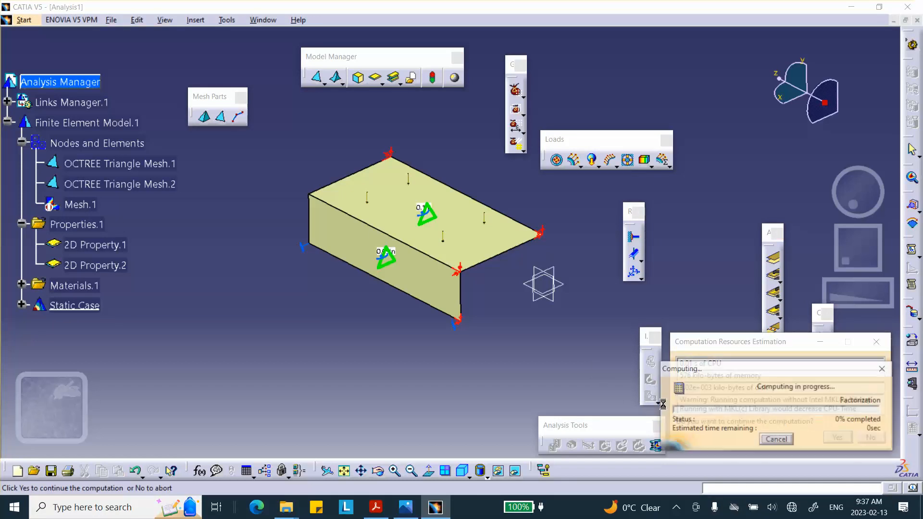
pyautogui.click(542, 293)
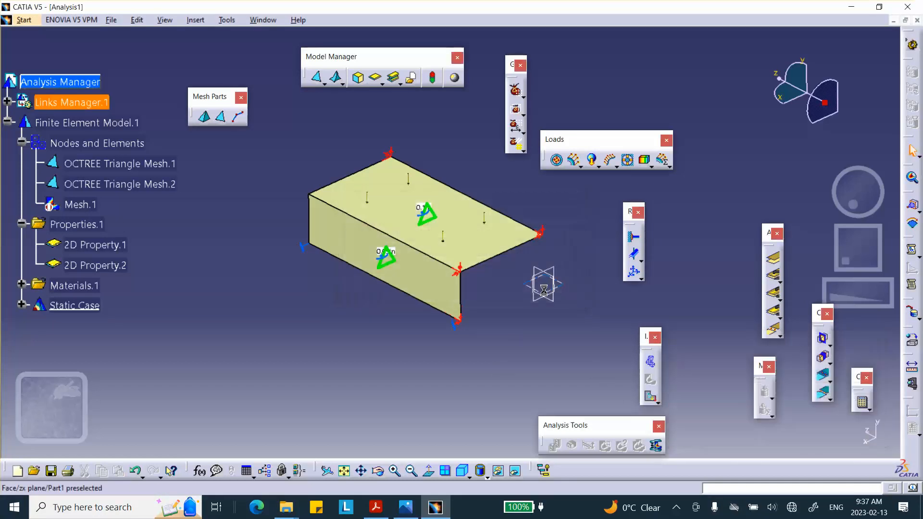
# - Create a deformation image of the computed static case, and play its animation with 10 steps
pyautogui.click(654, 364)
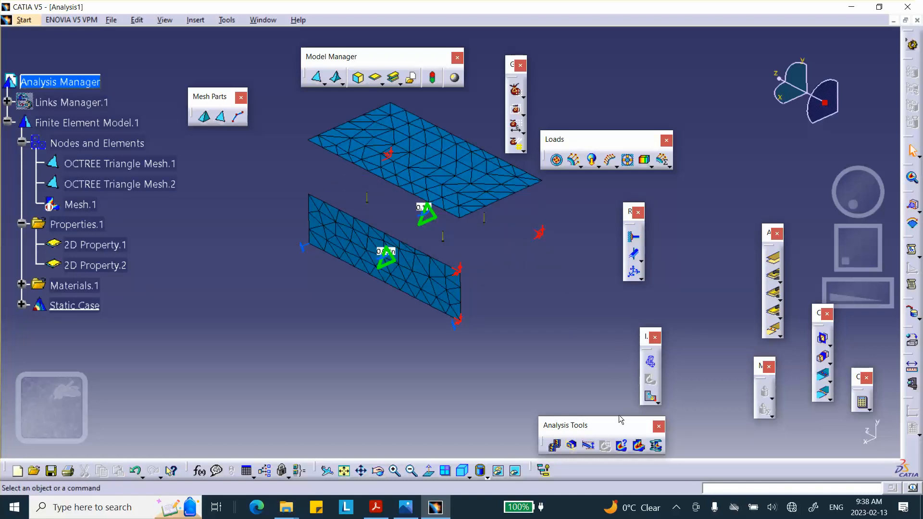
pyautogui.click(554, 446)
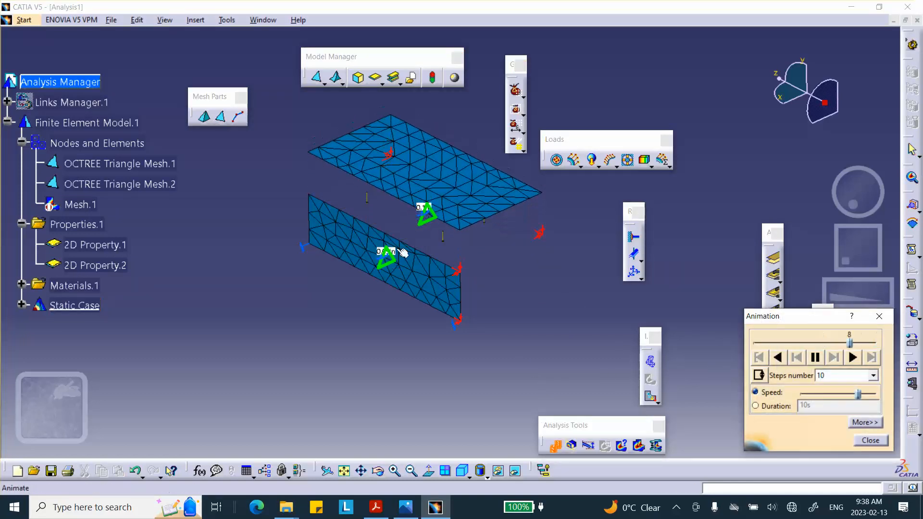
pyautogui.click(871, 440)
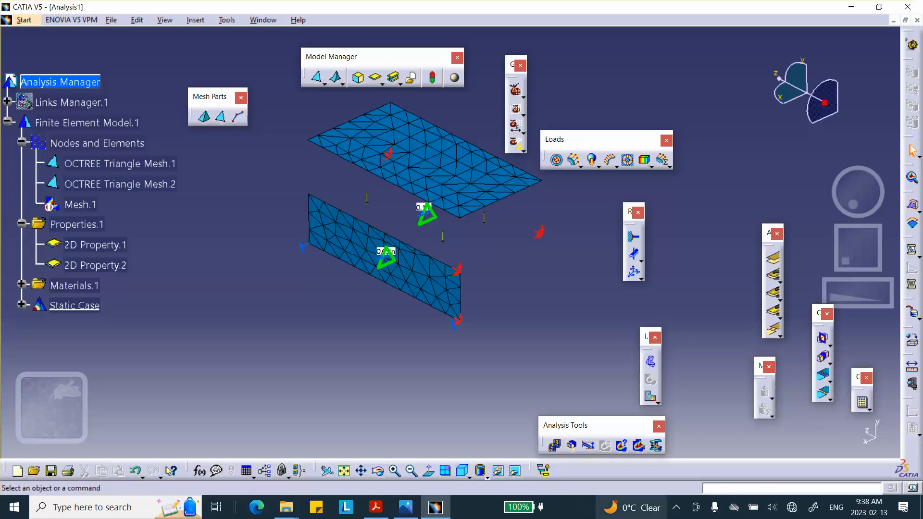
pyautogui.click(678, 509)
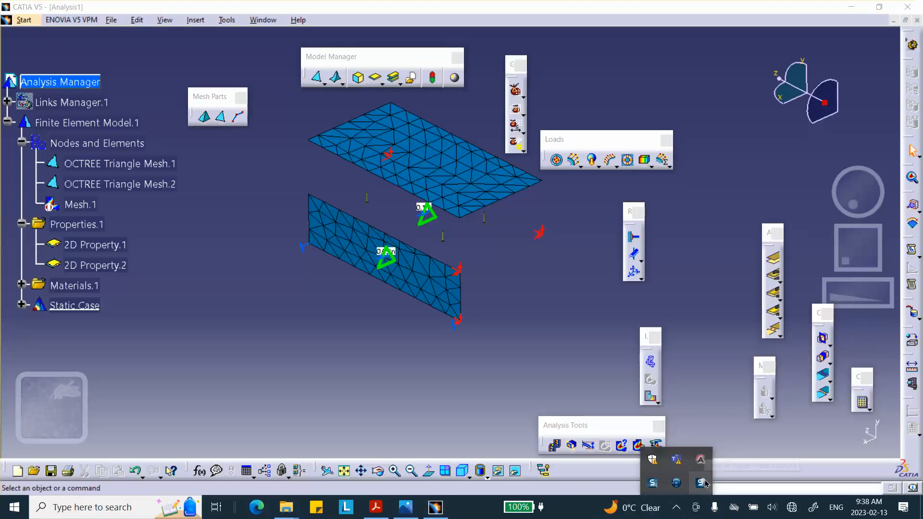